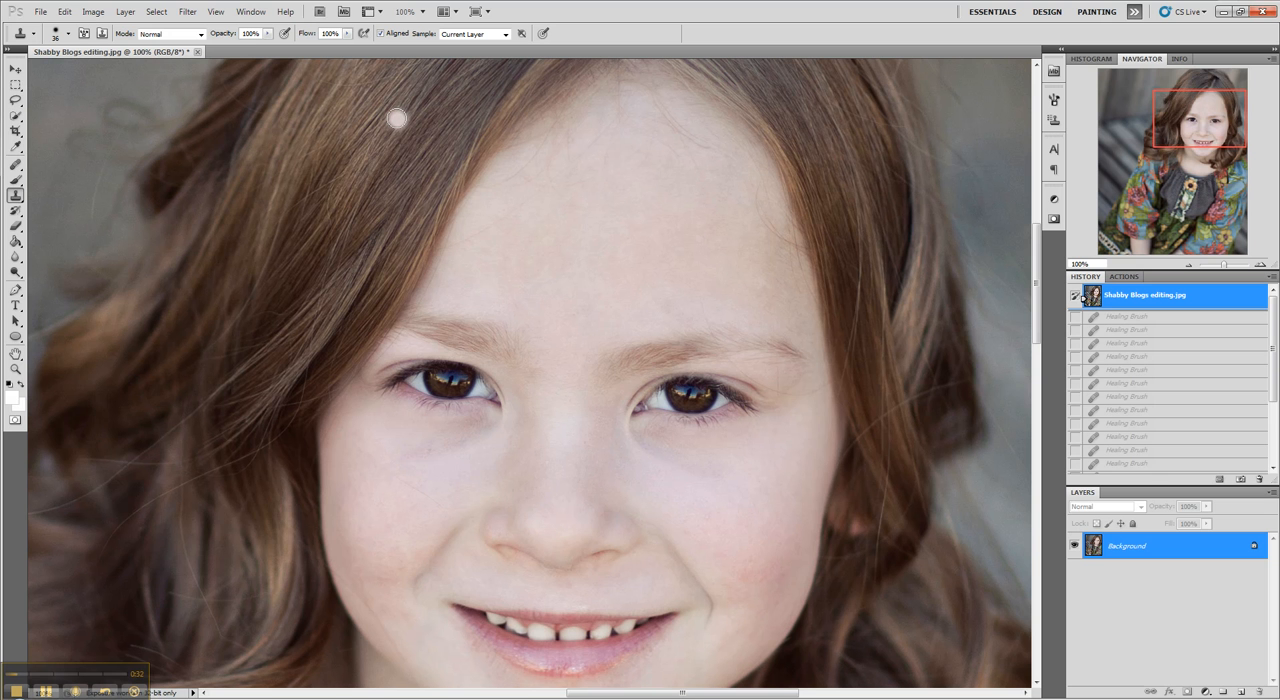
# Step: Try cloning skin over the hair with the Clone Stamp using 36 px and 57 px brushes, and revert to the original snapshot
pyautogui.moveTo(397, 119); pyautogui.dragTo(361, 190)
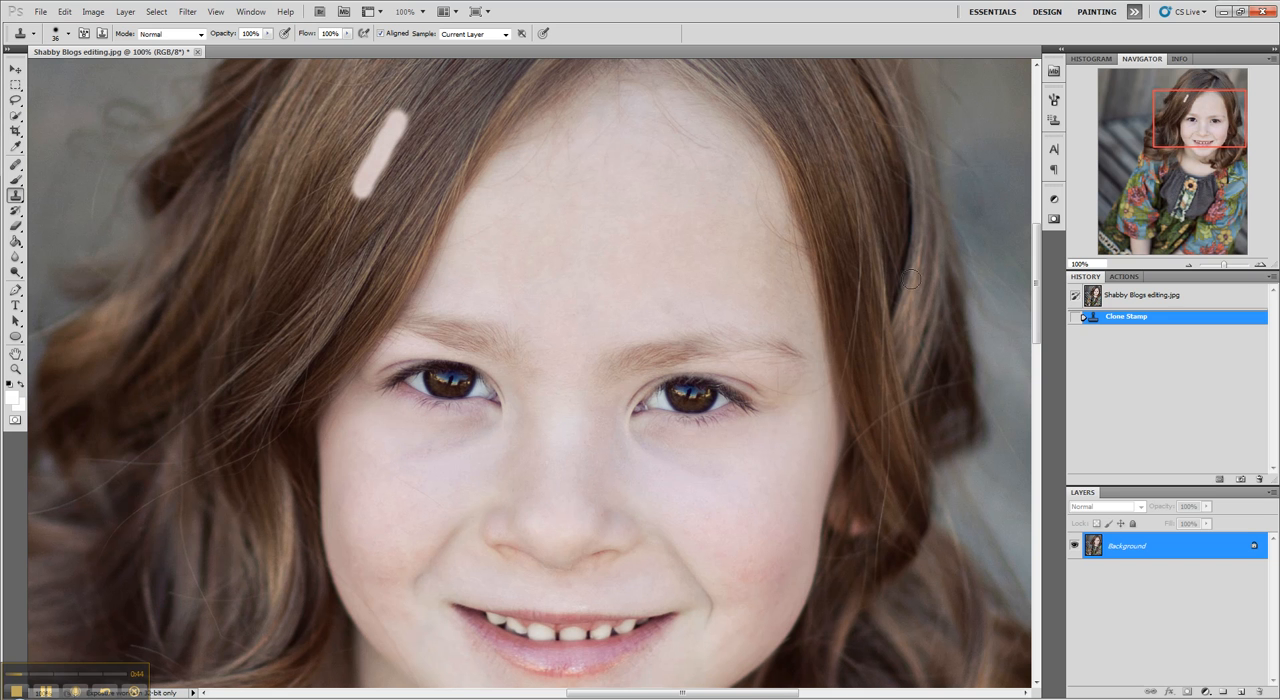
pyautogui.click(68, 36)
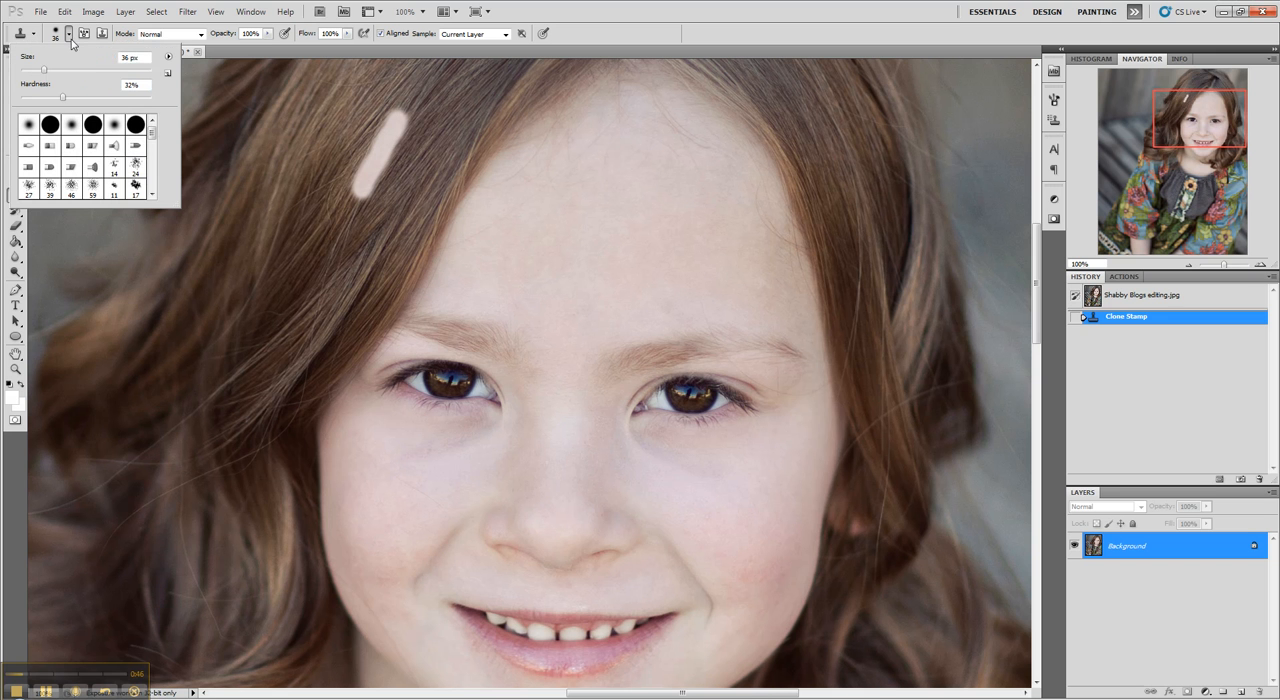
pyautogui.click(101, 70)
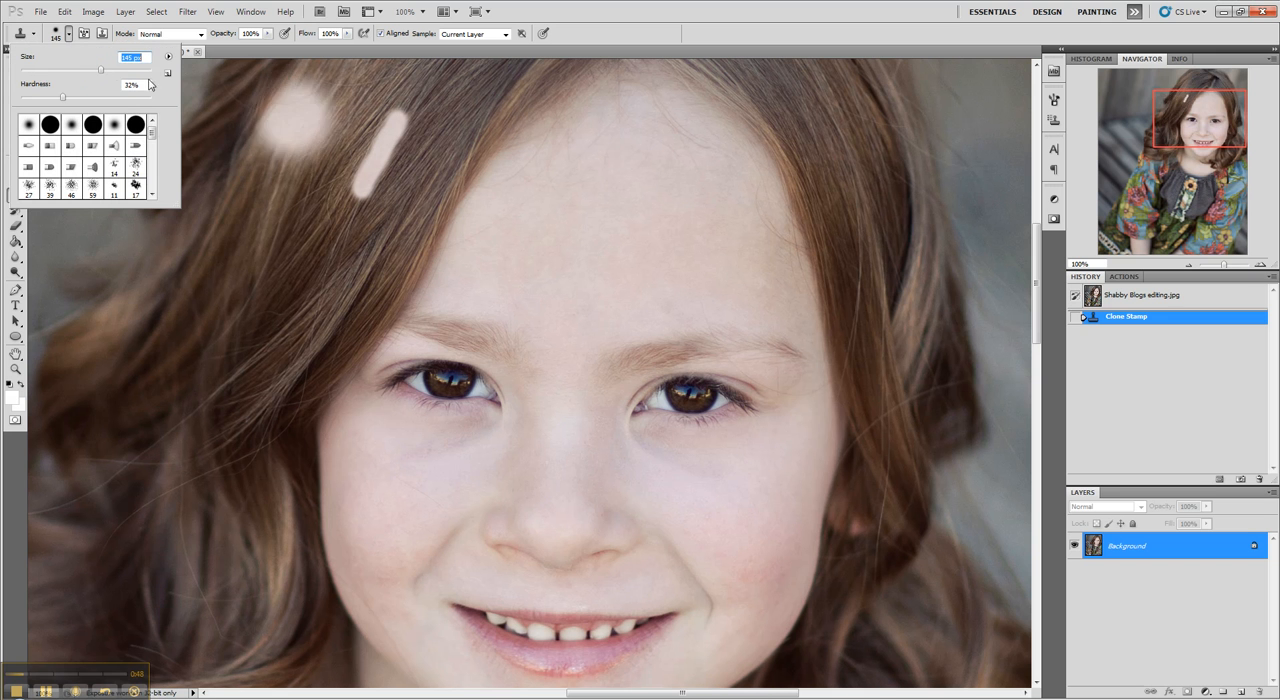
pyautogui.moveTo(62, 73)
pyautogui.mouseDown()
pyautogui.moveTo(115, 98)
pyautogui.moveTo(165, 100)
pyautogui.mouseUp()
pyautogui.press('Return')
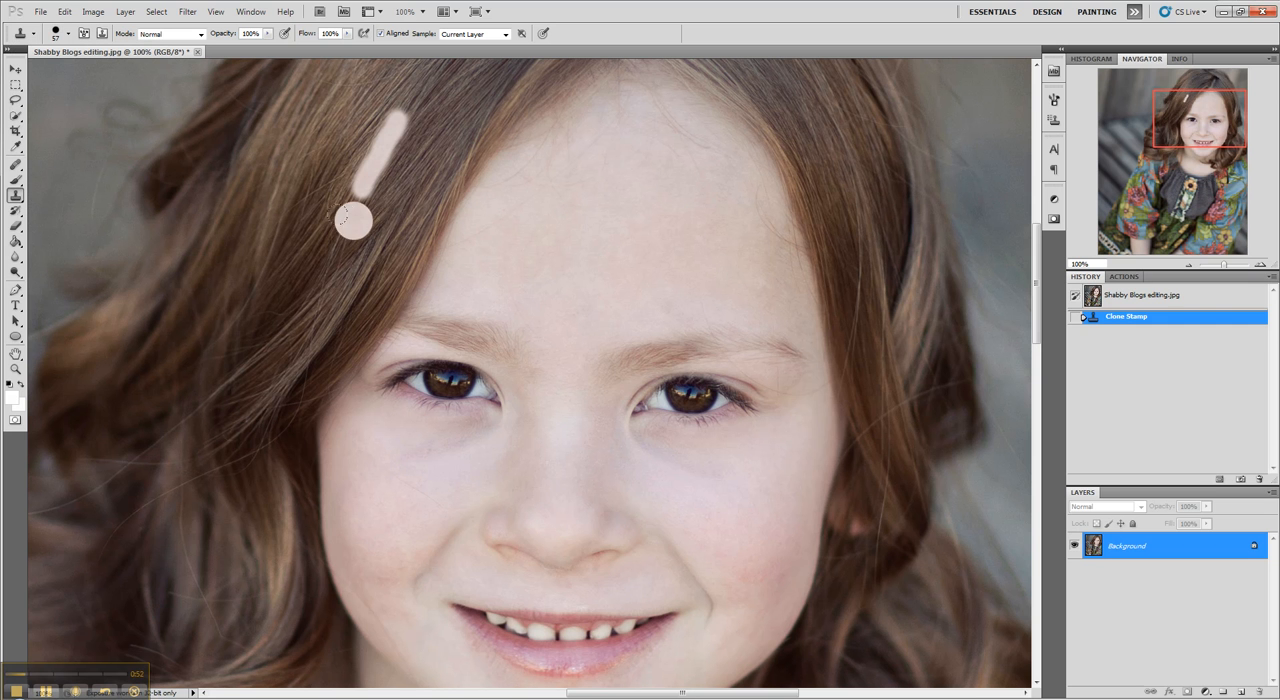
pyautogui.moveTo(345, 230); pyautogui.dragTo(305, 298)
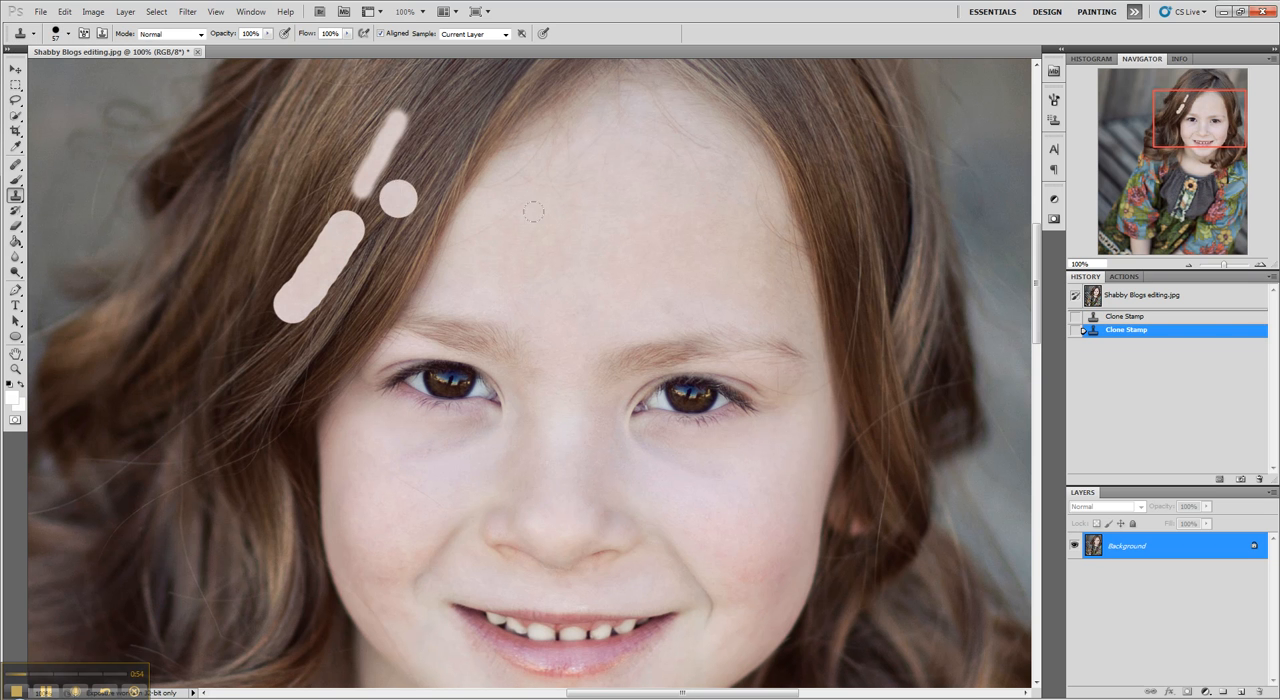
pyautogui.click(1144, 303)
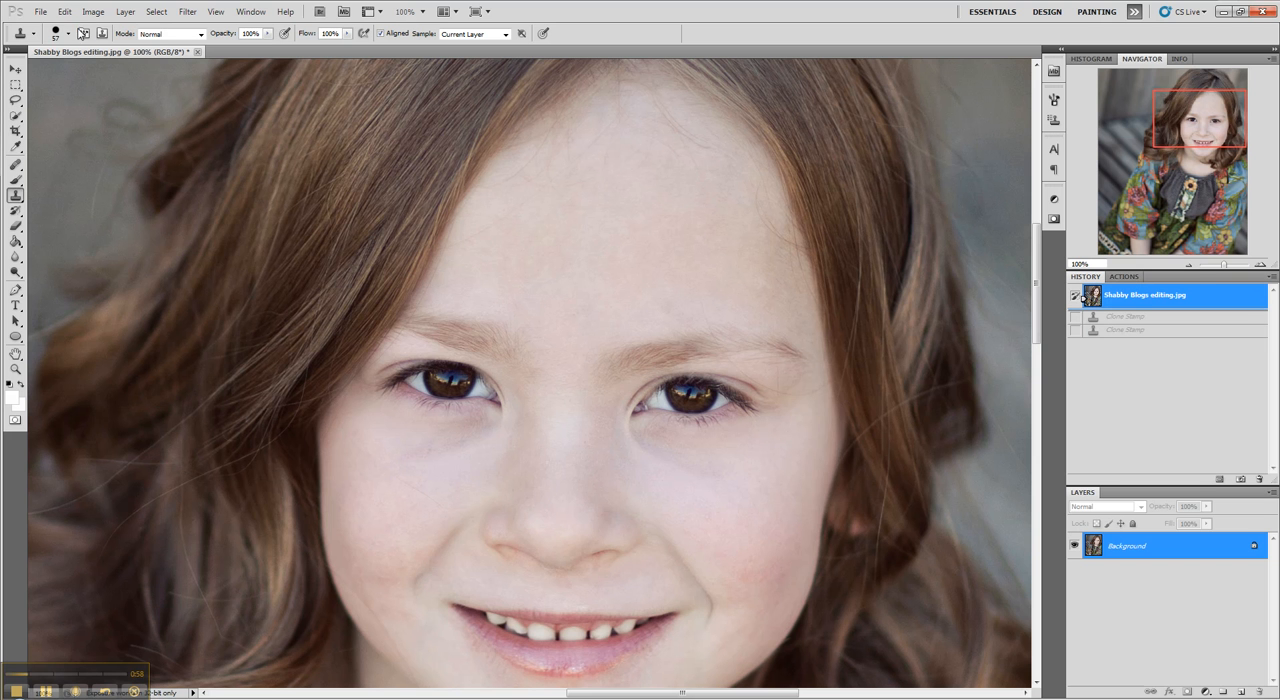
# Step: Try cloning skin over the upper forehead with a 32 px brush at 100% hardness, and revert to the original snapshot
pyautogui.click(68, 34)
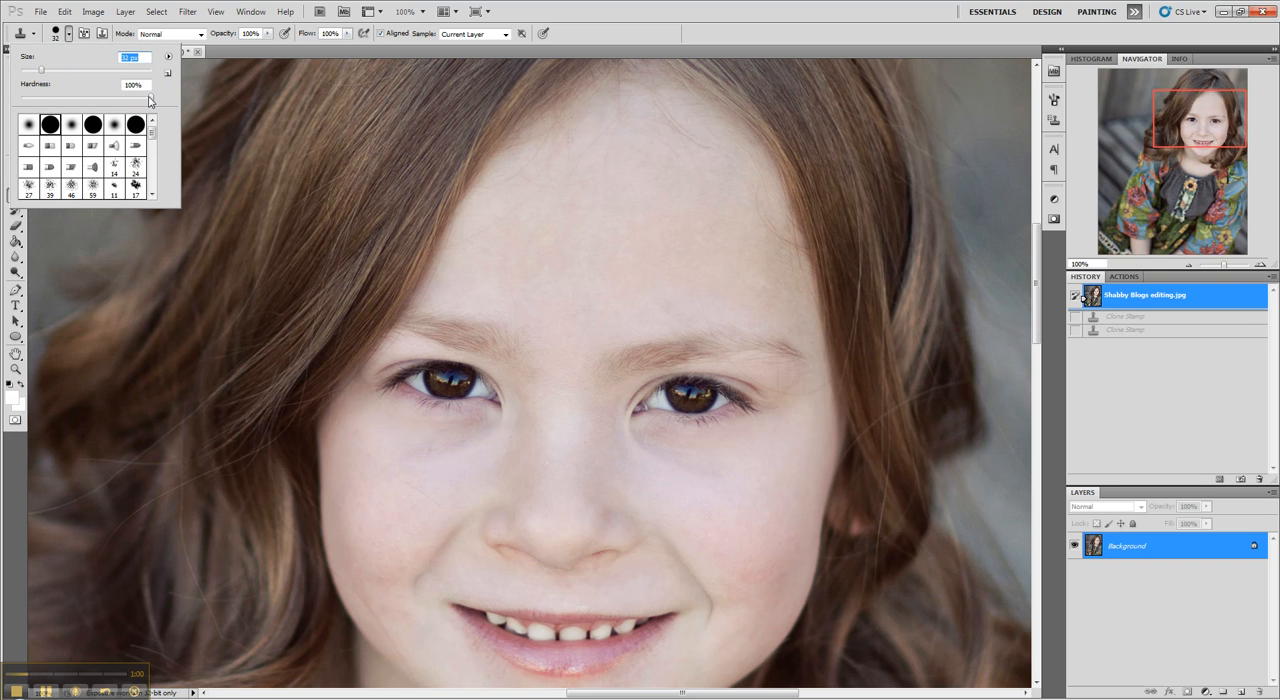
pyautogui.click(628, 180)
pyautogui.moveTo(651, 131); pyautogui.dragTo(712, 155)
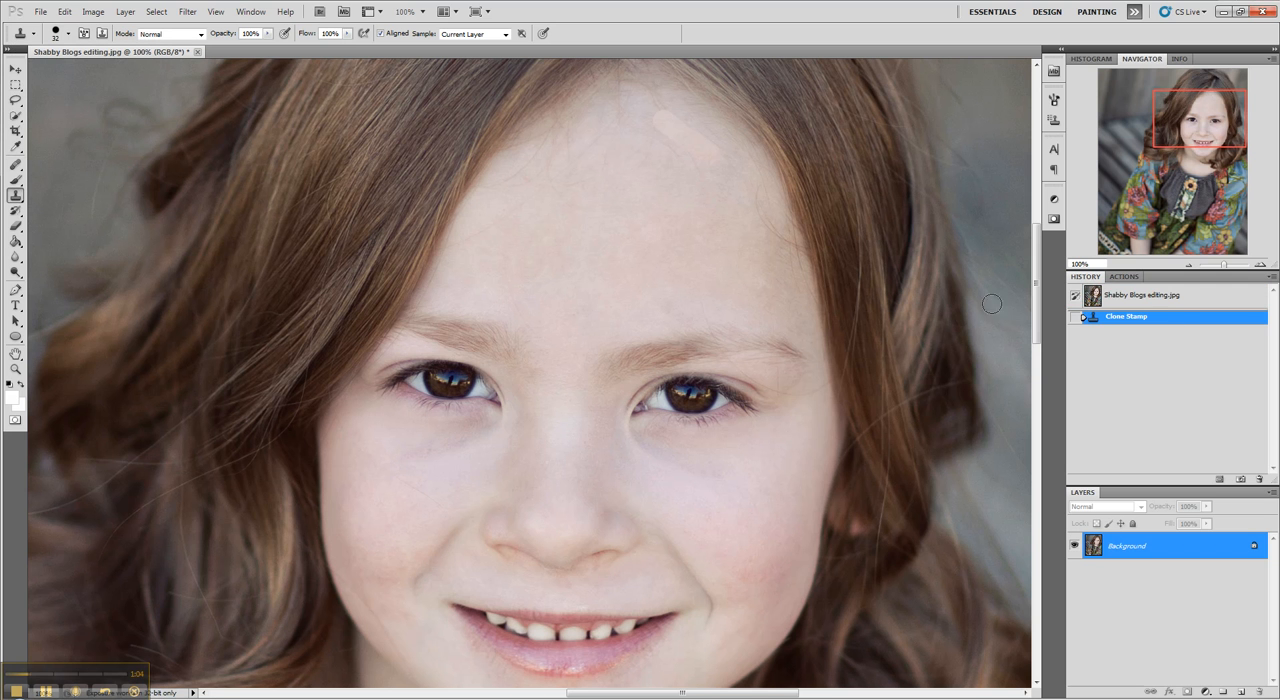
pyautogui.click(1162, 303)
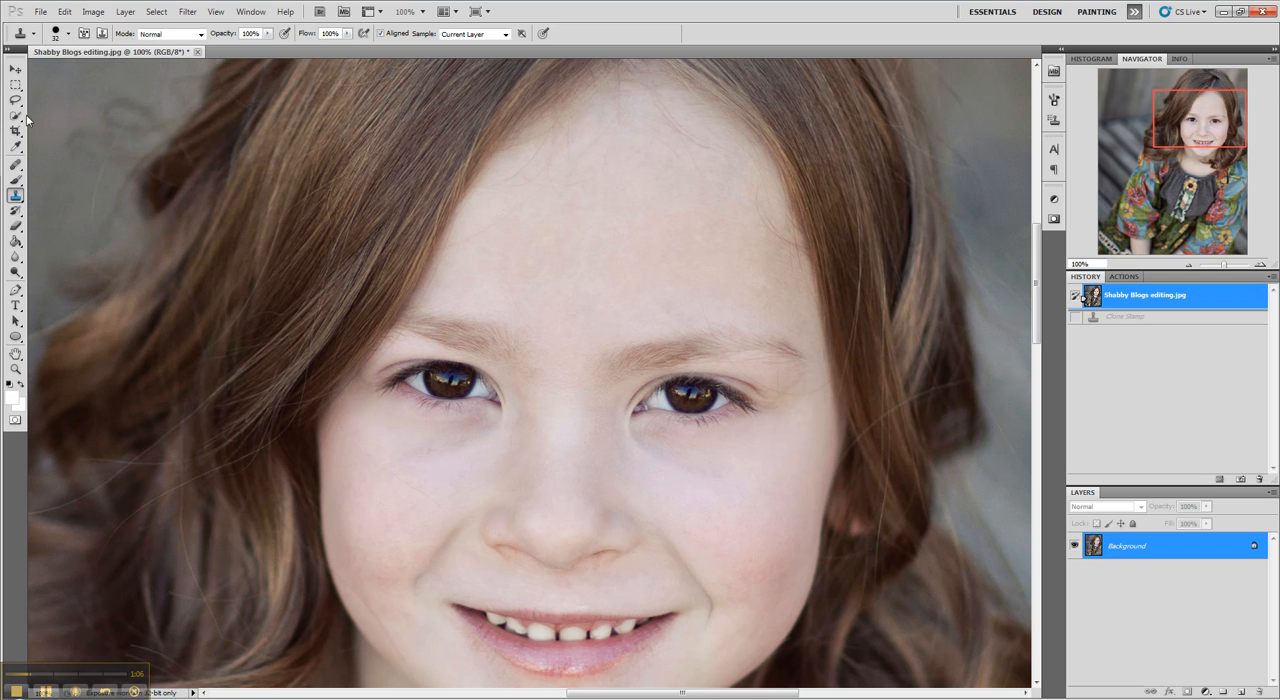
# Step: Try cloning over the forehead's stray hairs with a softer 32 px brush, and revert to the original snapshot
pyautogui.click(69, 36)
pyautogui.moveTo(150, 100); pyautogui.dragTo(104, 101)
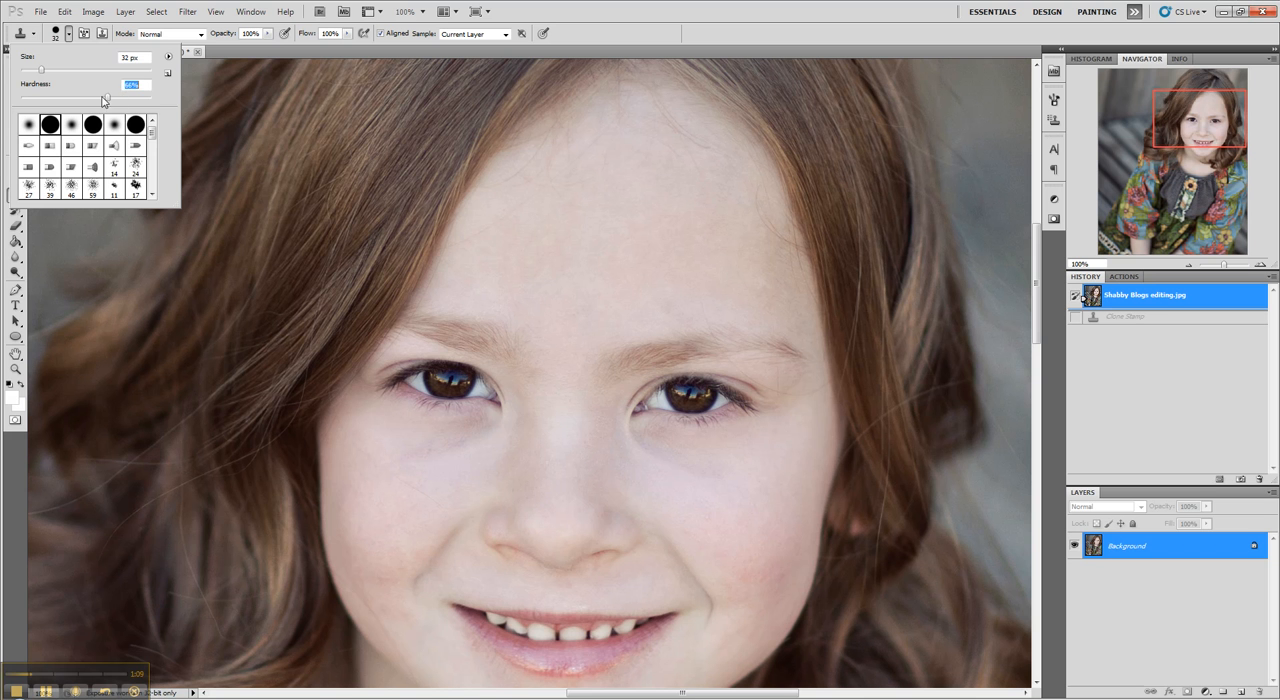
pyautogui.keyDown('alt'); pyautogui.click(656, 189); pyautogui.keyUp('alt')
pyautogui.moveTo(657, 122)
pyautogui.mouseDown()
pyautogui.moveTo(698, 150)
pyautogui.moveTo(698, 176)
pyautogui.moveTo(646, 97)
pyautogui.moveTo(594, 143)
pyautogui.moveTo(649, 186)
pyautogui.mouseUp()
pyautogui.moveTo(590, 148)
pyautogui.mouseDown()
pyautogui.moveTo(566, 140)
pyautogui.moveTo(592, 128)
pyautogui.mouseUp()
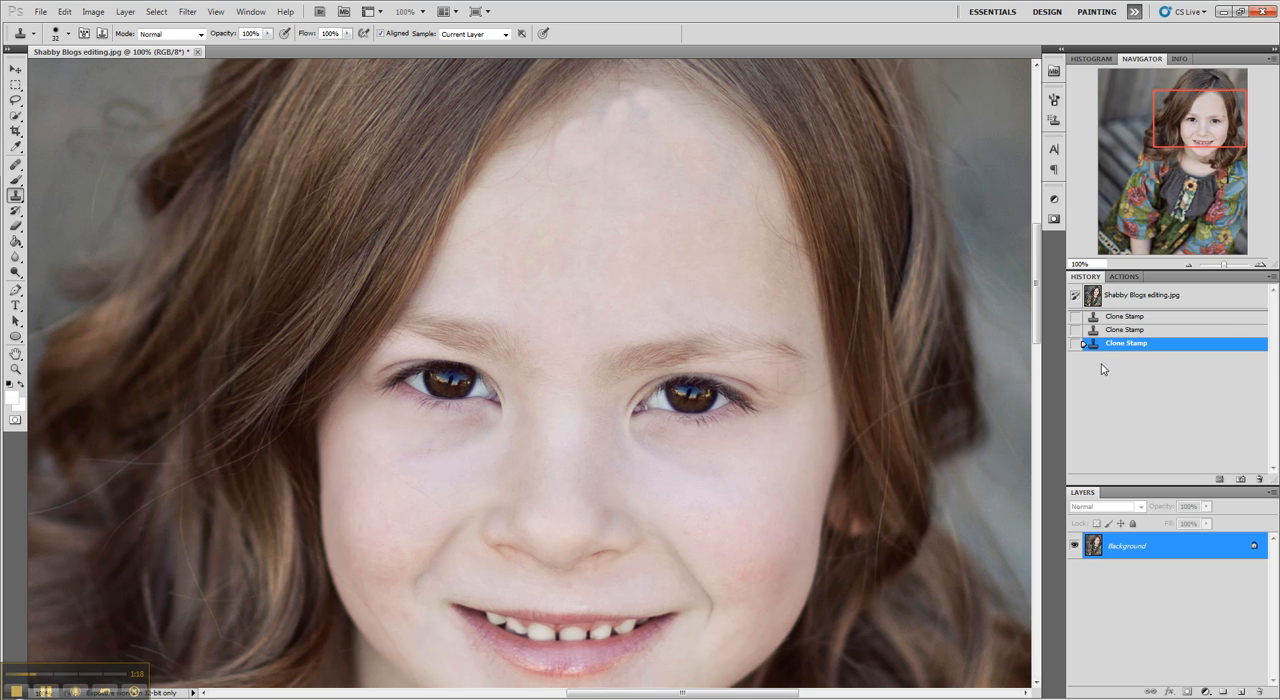
pyautogui.click(1136, 297)
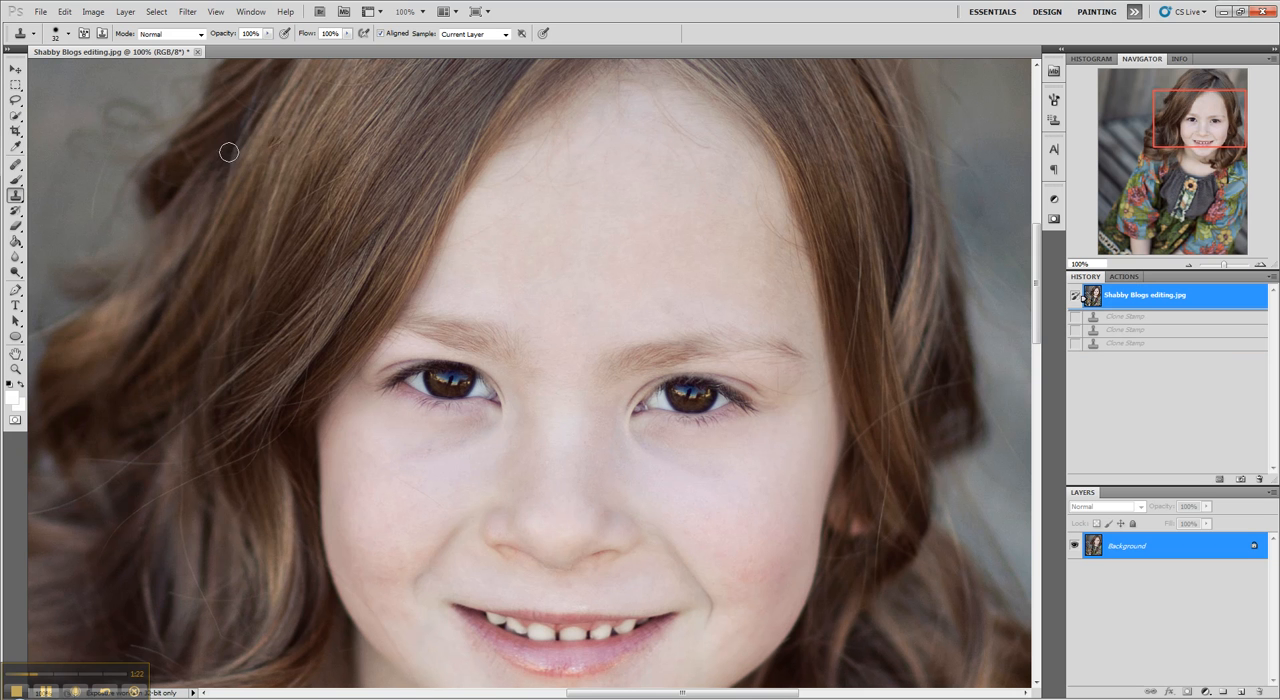
# Step: Remove the stray hairs from the upper middle of the forehead using the Healing Brush at 31 px
pyautogui.click(14, 168)
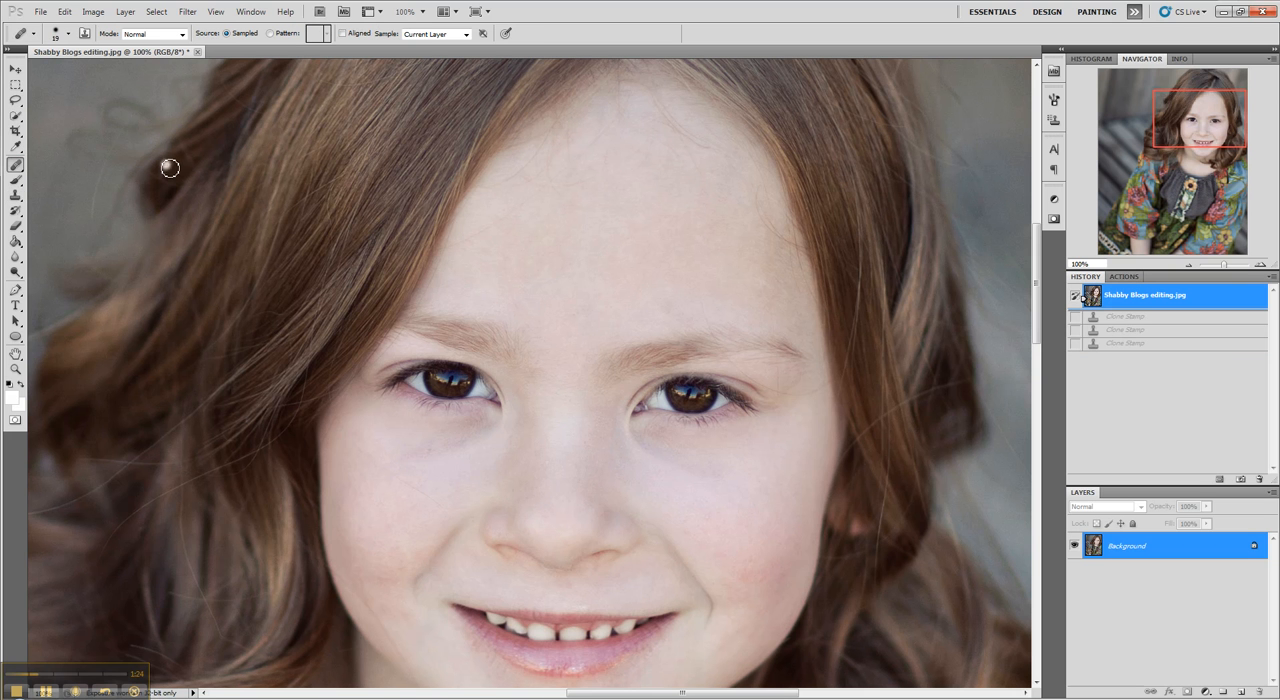
pyautogui.click(68, 34)
pyautogui.click(66, 68)
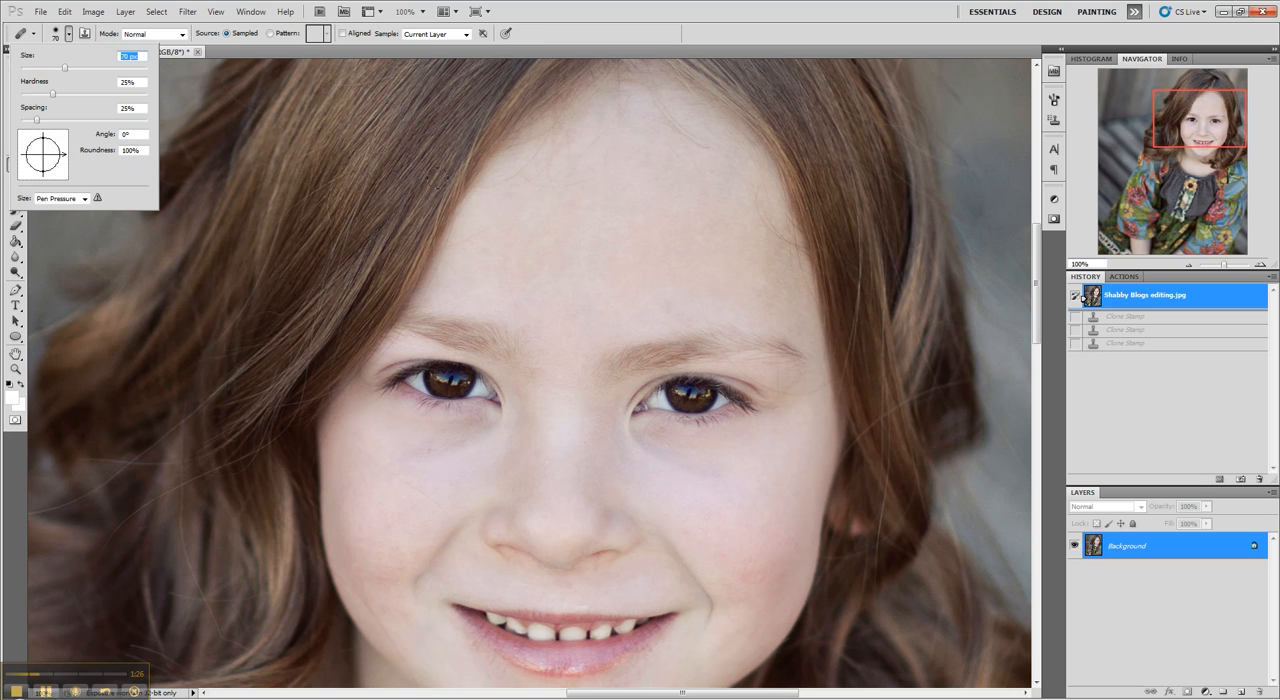
pyautogui.click(632, 191)
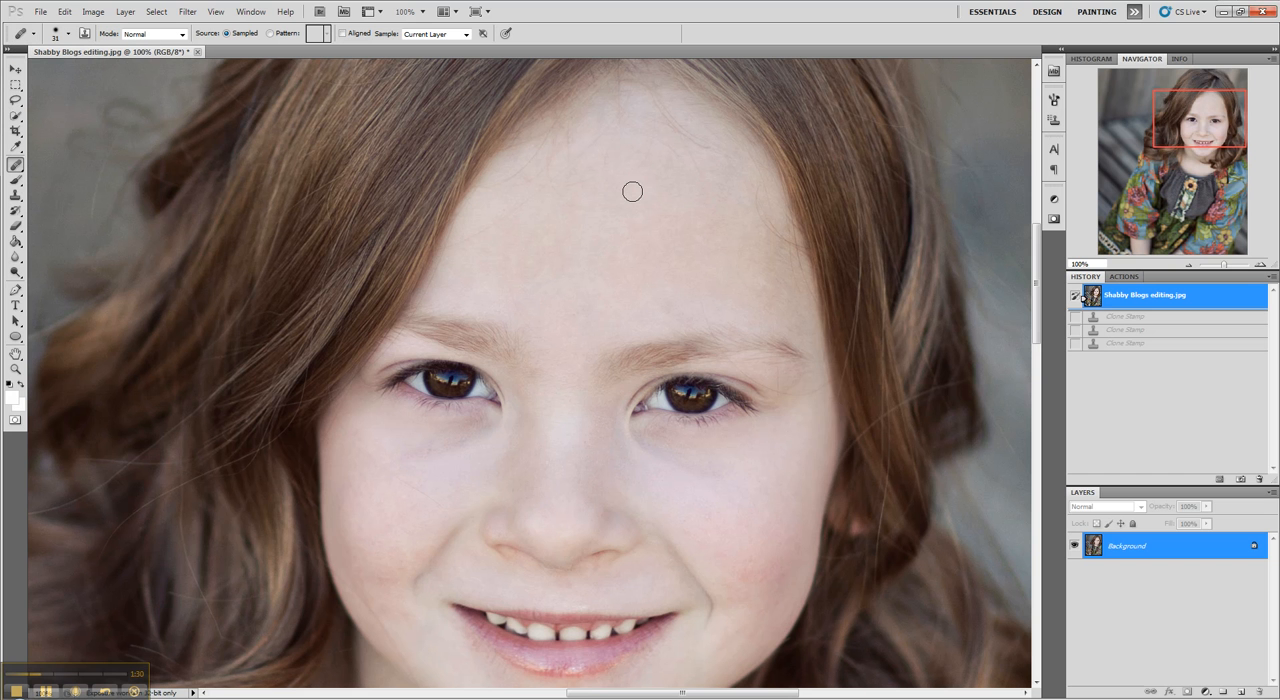
pyautogui.moveTo(657, 109)
pyautogui.mouseDown()
pyautogui.moveTo(703, 155)
pyautogui.moveTo(701, 171)
pyautogui.moveTo(672, 150)
pyautogui.mouseUp()
pyautogui.keyDown('alt'); pyautogui.click(669, 173); pyautogui.keyUp('alt')
pyautogui.click(636, 170)
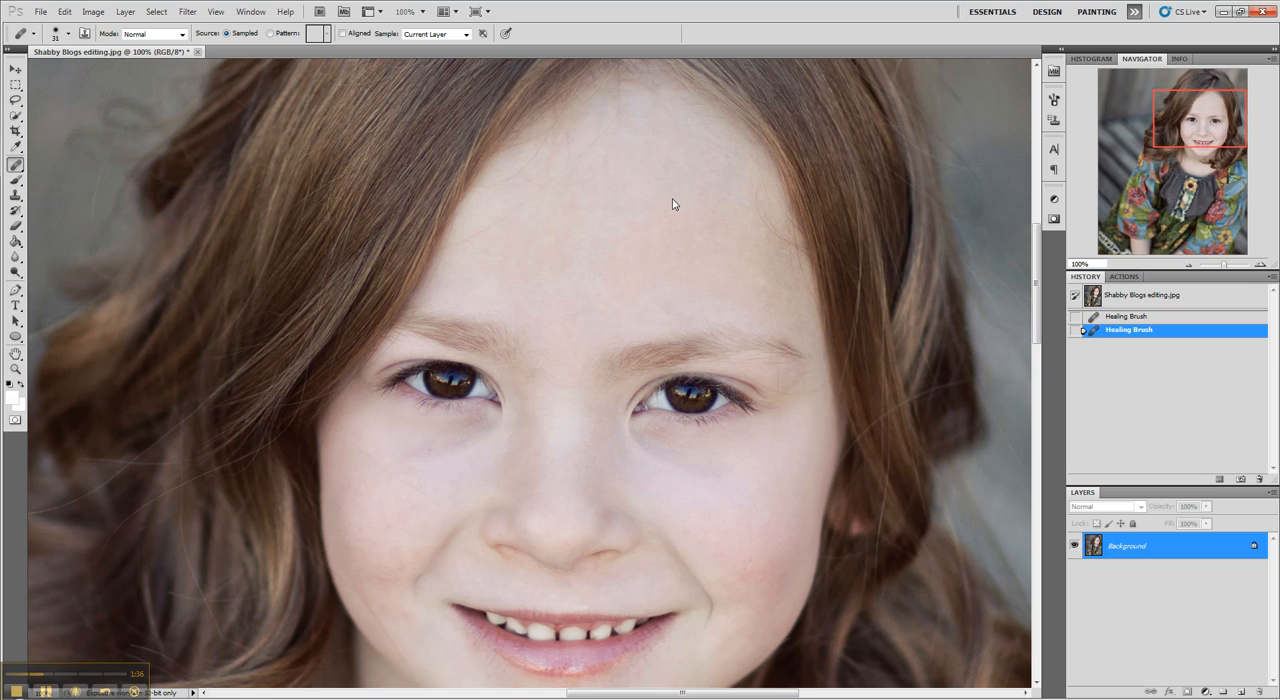
pyautogui.moveTo(618, 117)
pyautogui.mouseDown()
pyautogui.moveTo(596, 144)
pyautogui.moveTo(608, 166)
pyautogui.moveTo(651, 157)
pyautogui.mouseUp()
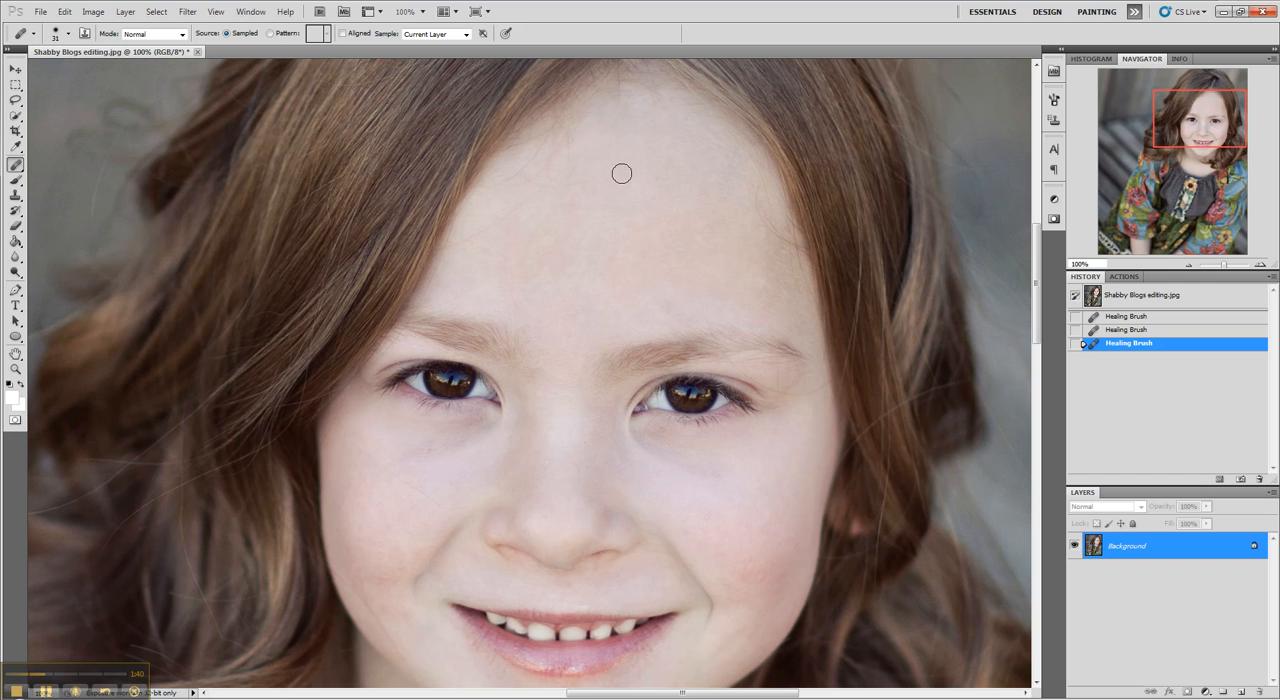
# Step: Heal the remaining stray hairs and blemishes on the left and right sides of the forehead with sampled skin
pyautogui.keyDown('alt'); pyautogui.click(611, 181); pyautogui.keyUp('alt')
pyautogui.moveTo(556, 183); pyautogui.dragTo(585, 156)
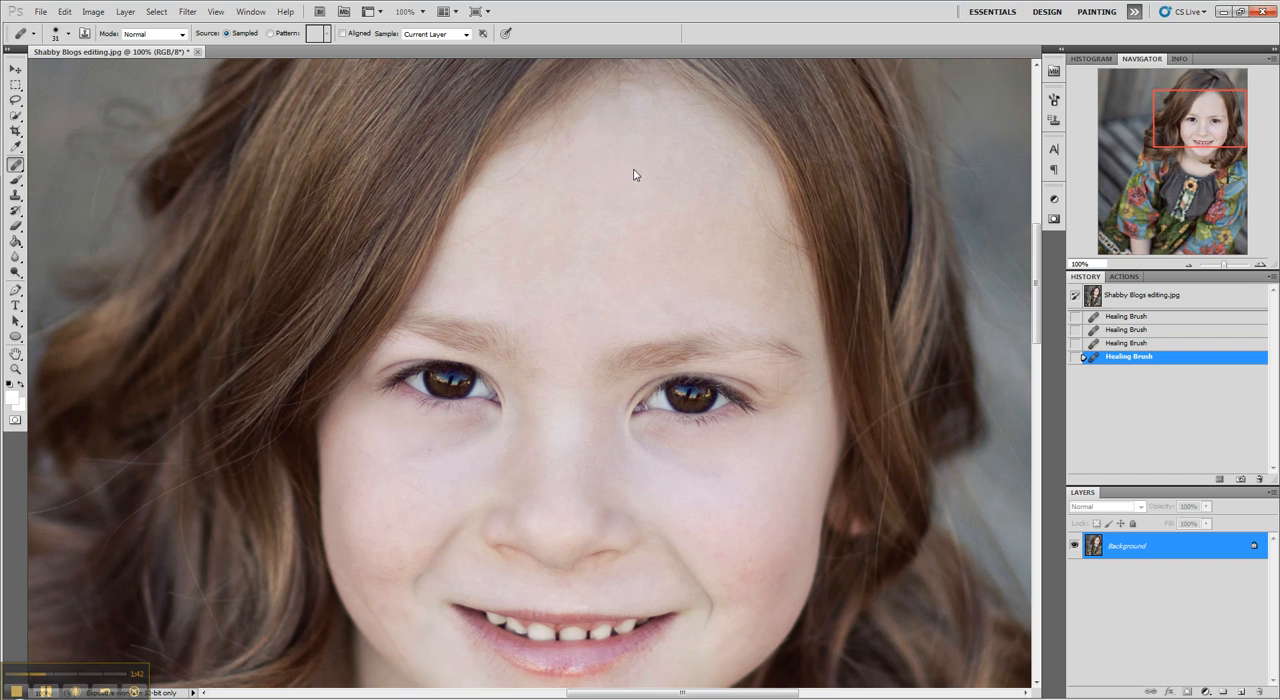
pyautogui.moveTo(537, 189); pyautogui.dragTo(485, 233)
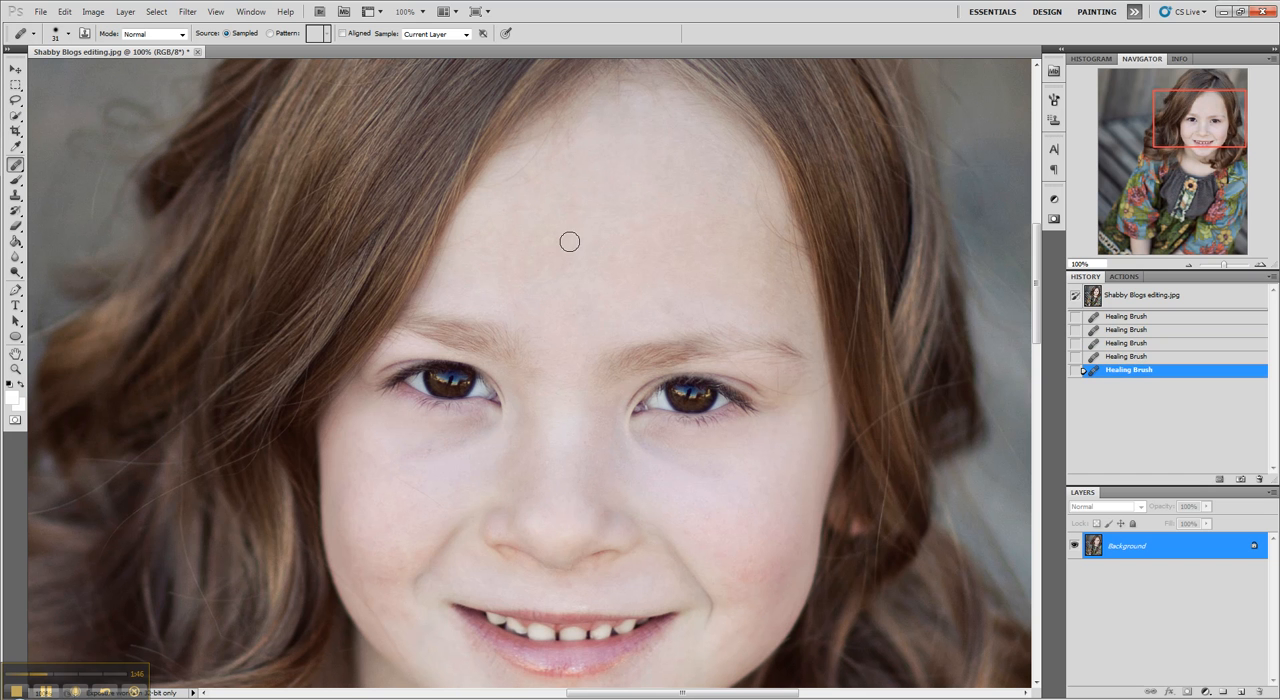
pyautogui.moveTo(577, 193)
pyautogui.mouseDown()
pyautogui.moveTo(520, 183)
pyautogui.moveTo(549, 154)
pyautogui.moveTo(560, 194)
pyautogui.mouseUp()
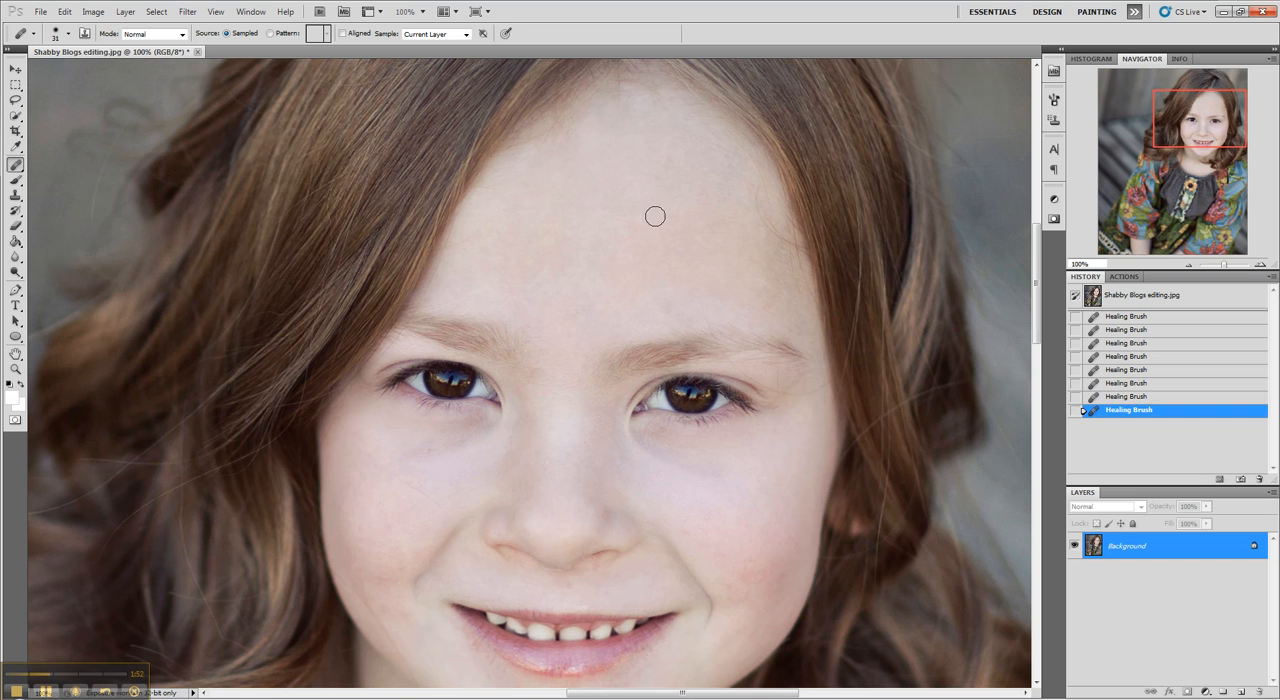
pyautogui.click(706, 202)
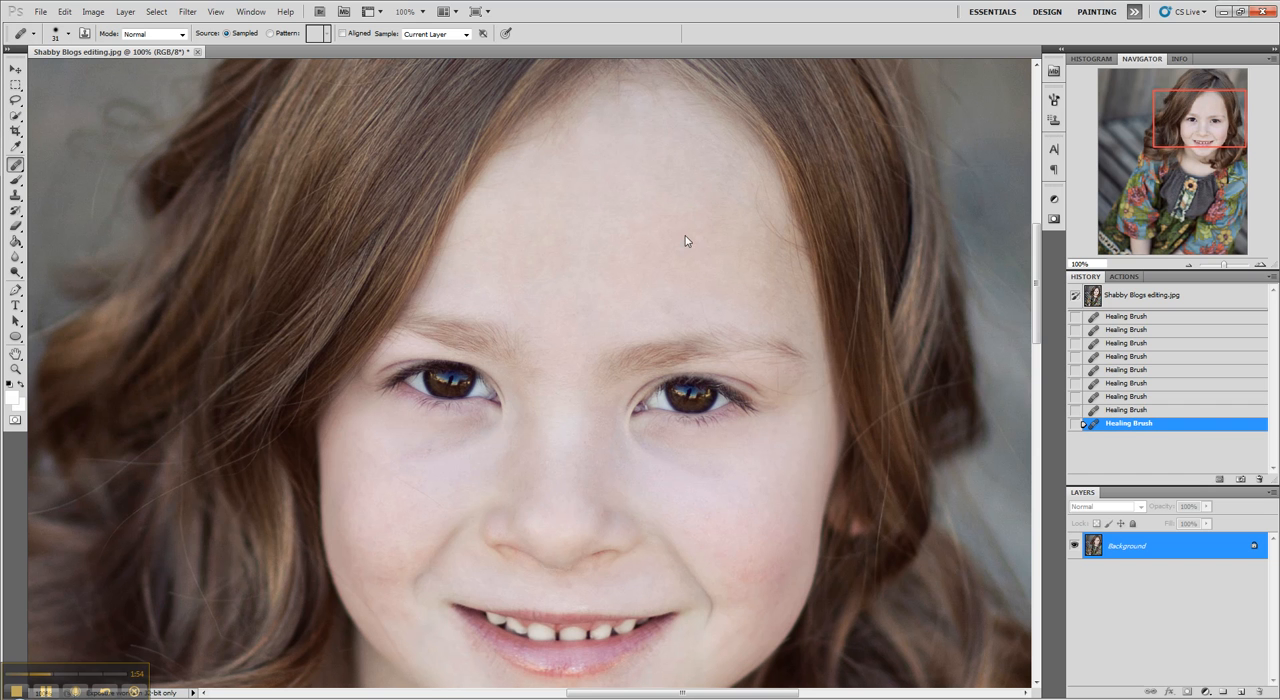
pyautogui.moveTo(754, 206); pyautogui.dragTo(771, 232)
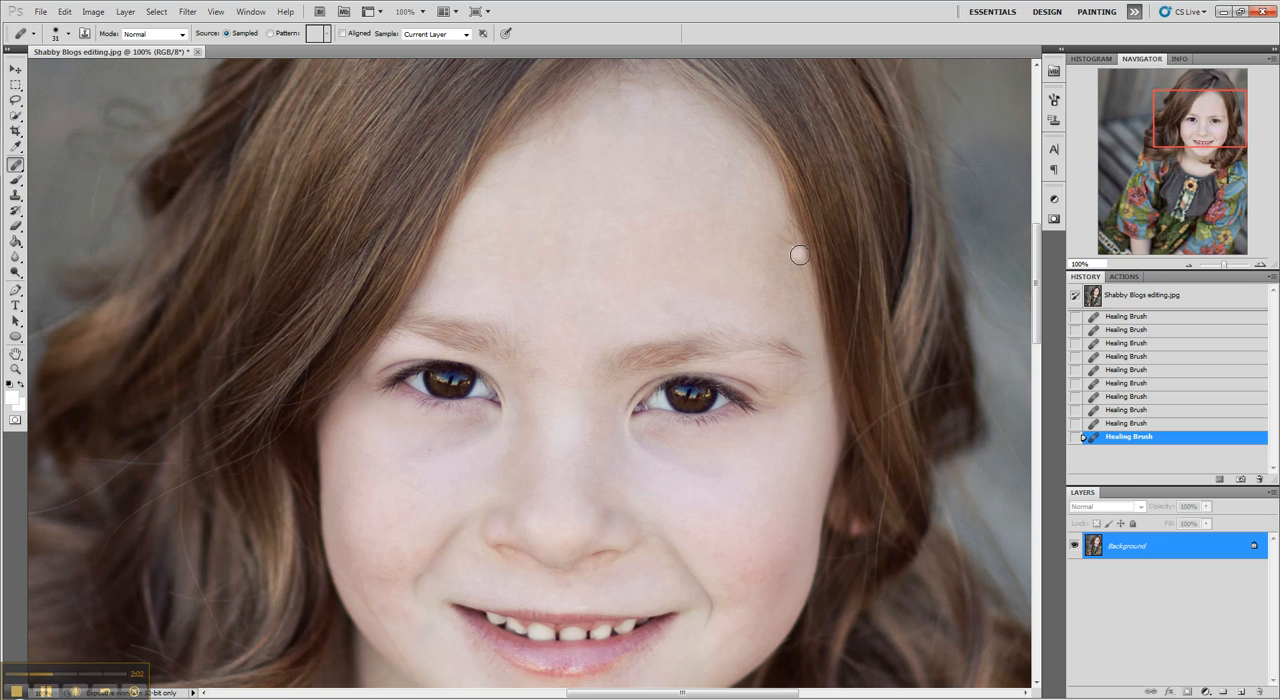
# Step: Try to heal the stray hairs along the right hairline in one stroke, and undo that stroke
pyautogui.keyDown('alt'); pyautogui.click(719, 228); pyautogui.keyUp('alt')
pyautogui.moveTo(790, 229); pyautogui.dragTo(803, 277)
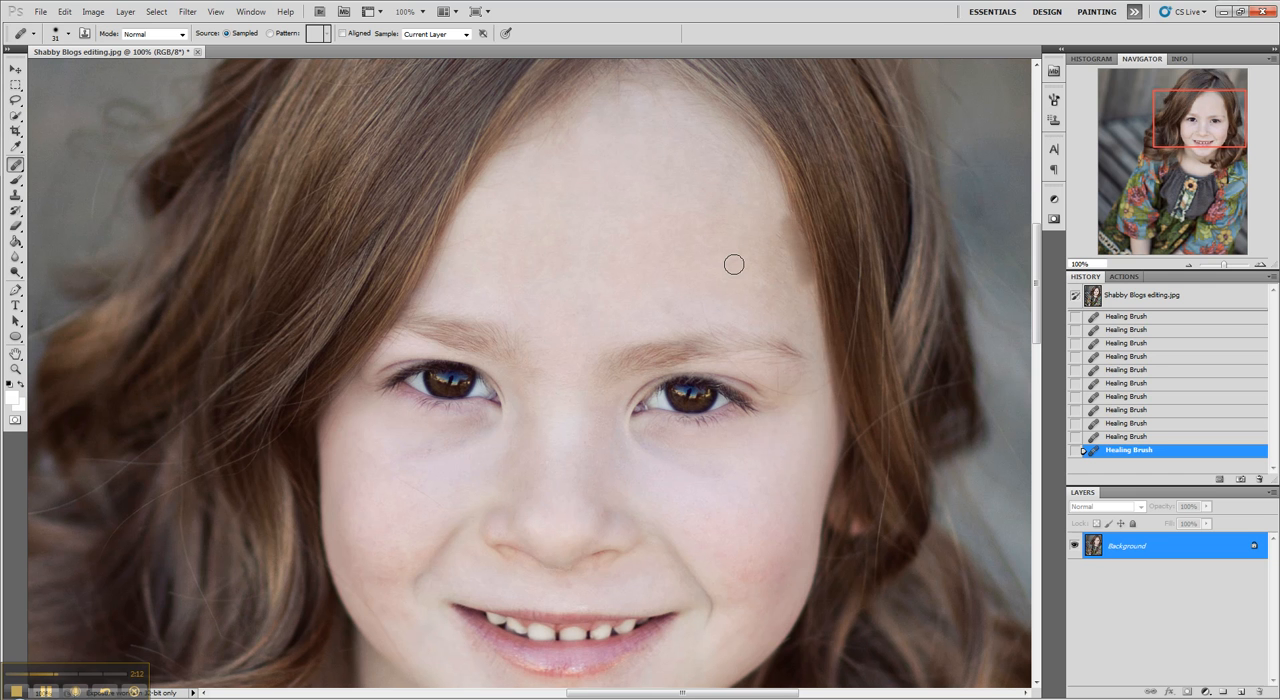
pyautogui.click(1145, 440)
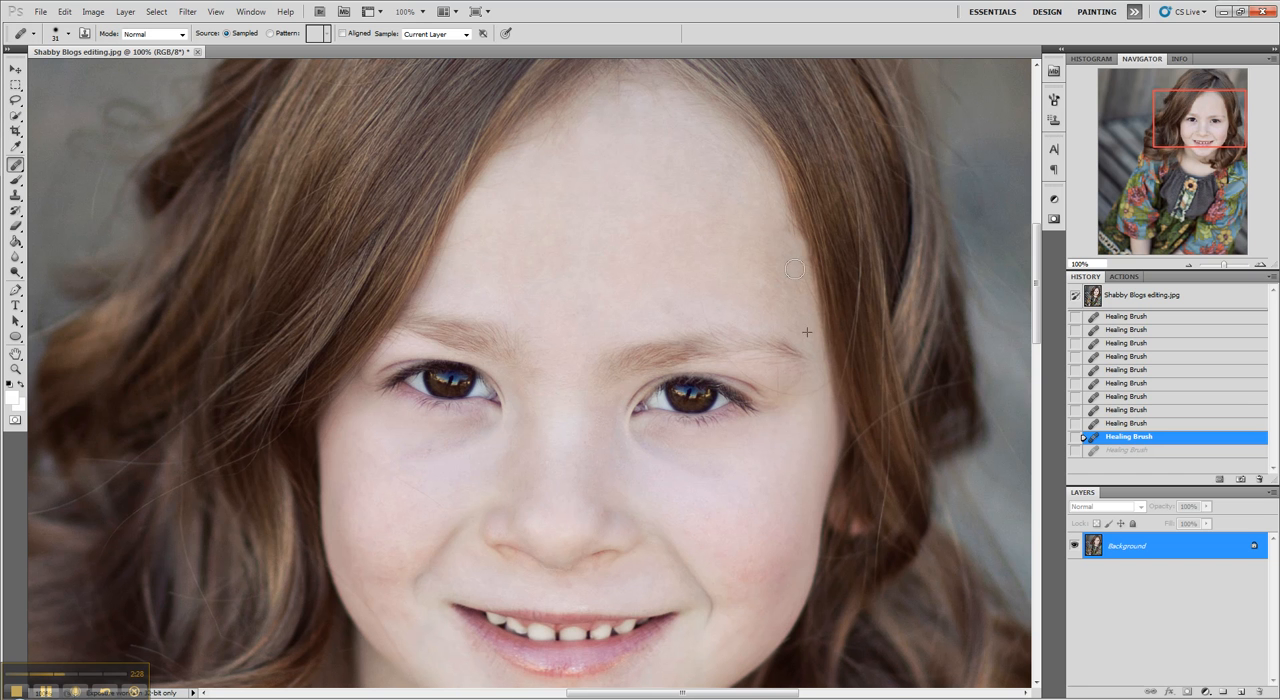
# Step: Heal the stray hairs near the right temple with short dabs, sampling the nearby forehead skin
pyautogui.click(764, 256)
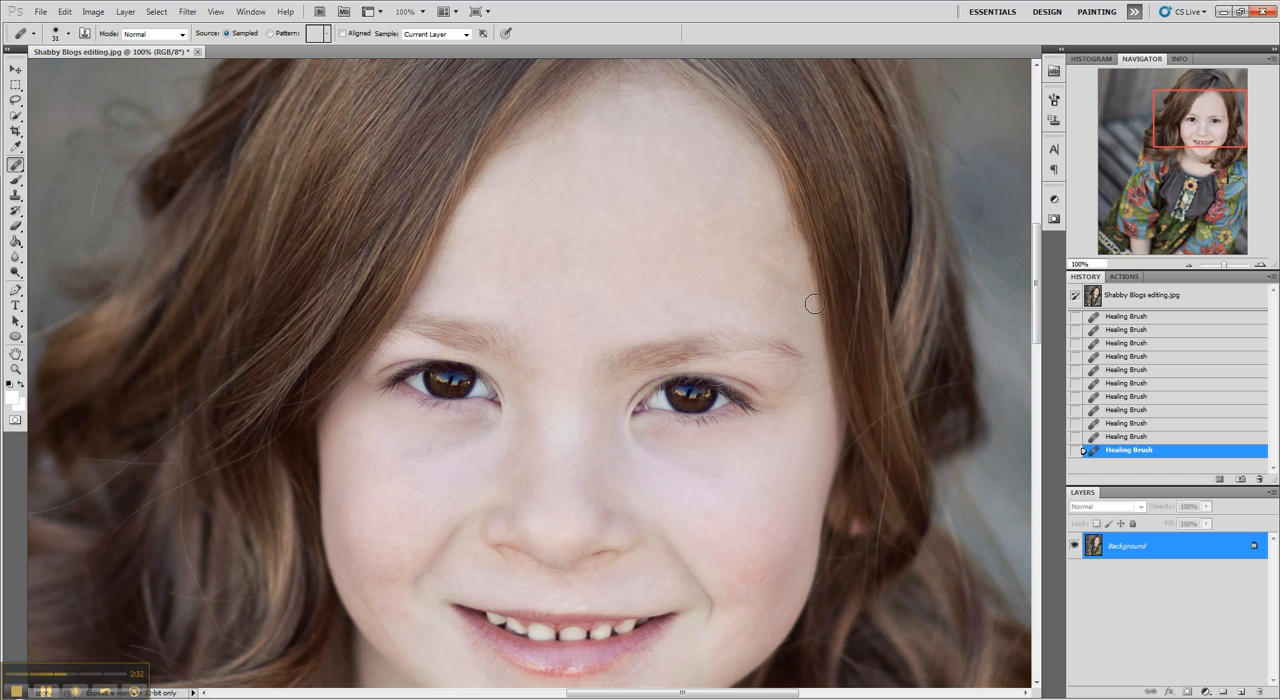
pyautogui.click(807, 285)
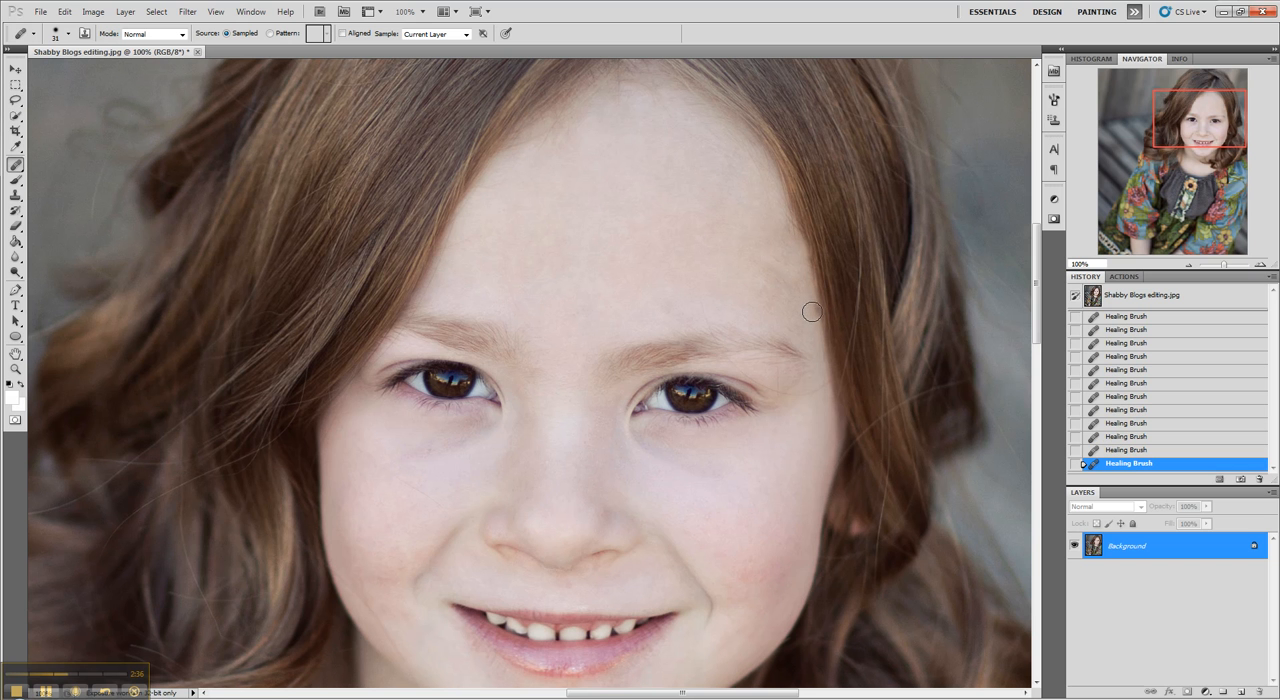
pyautogui.click(765, 252)
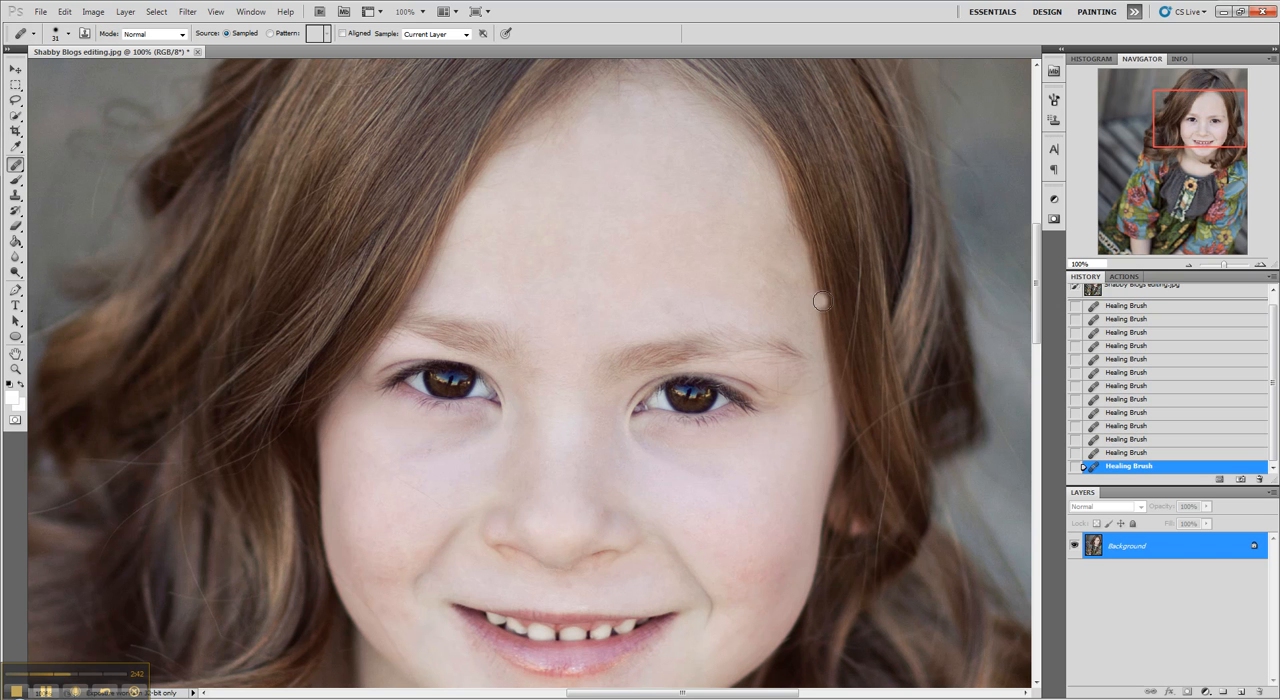
# Step: Set the Healing Brush size to 55 px and heal the skin along the forehead's right hairline
pyautogui.click(67, 33)
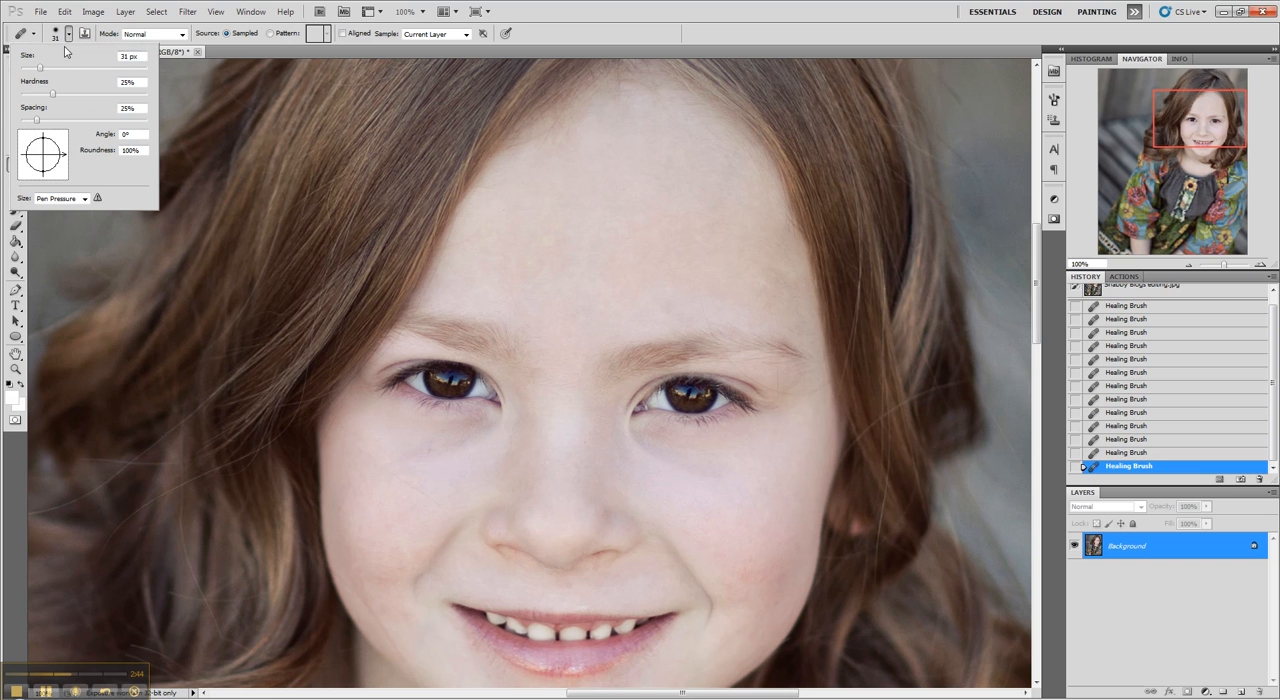
pyautogui.click(56, 68)
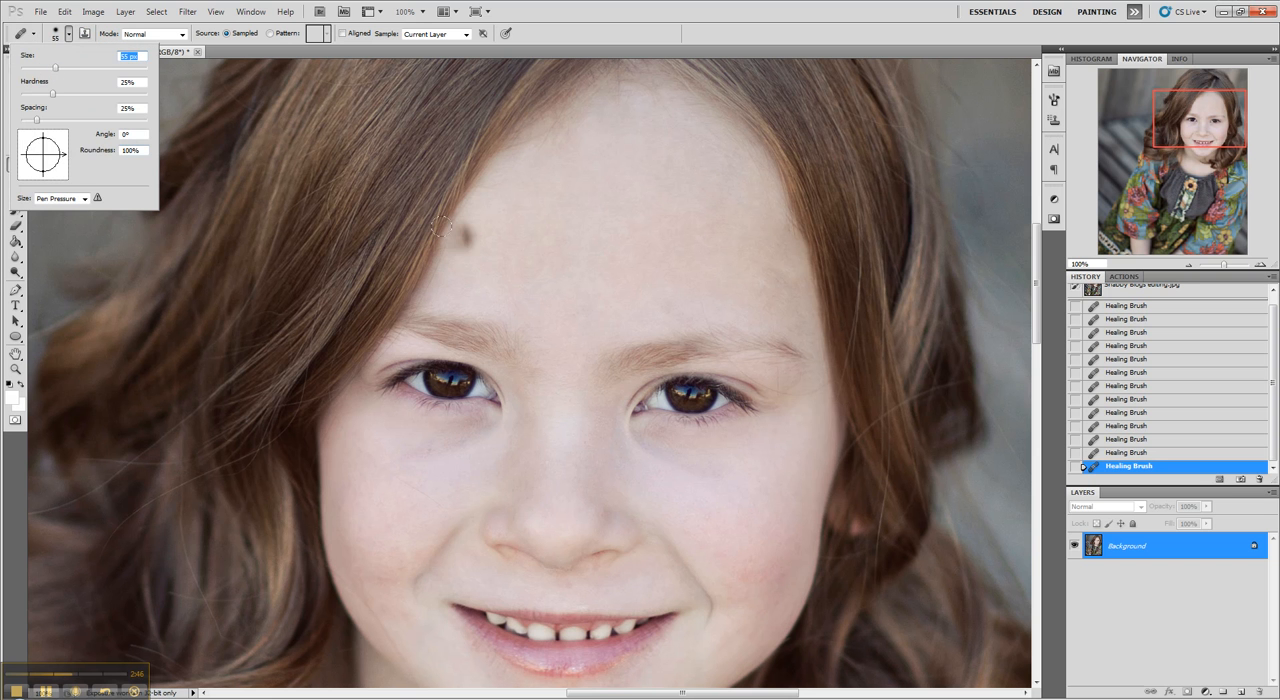
pyautogui.click(806, 283)
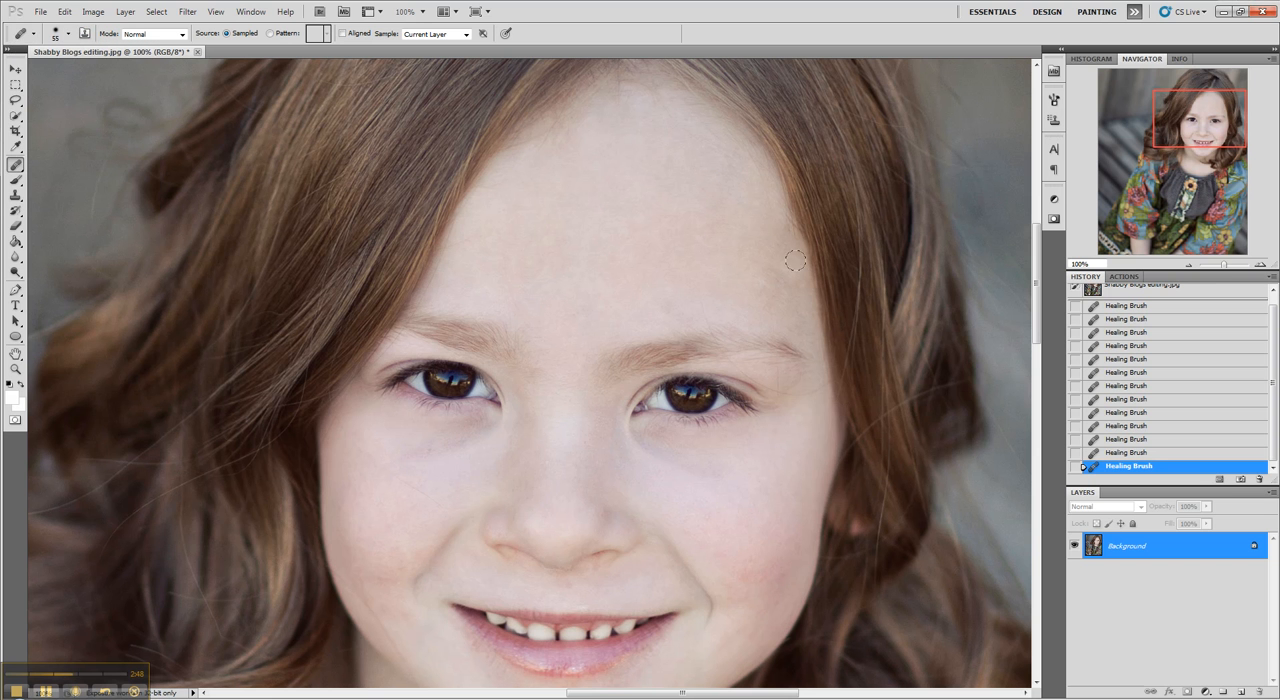
pyautogui.moveTo(788, 215); pyautogui.dragTo(790, 264)
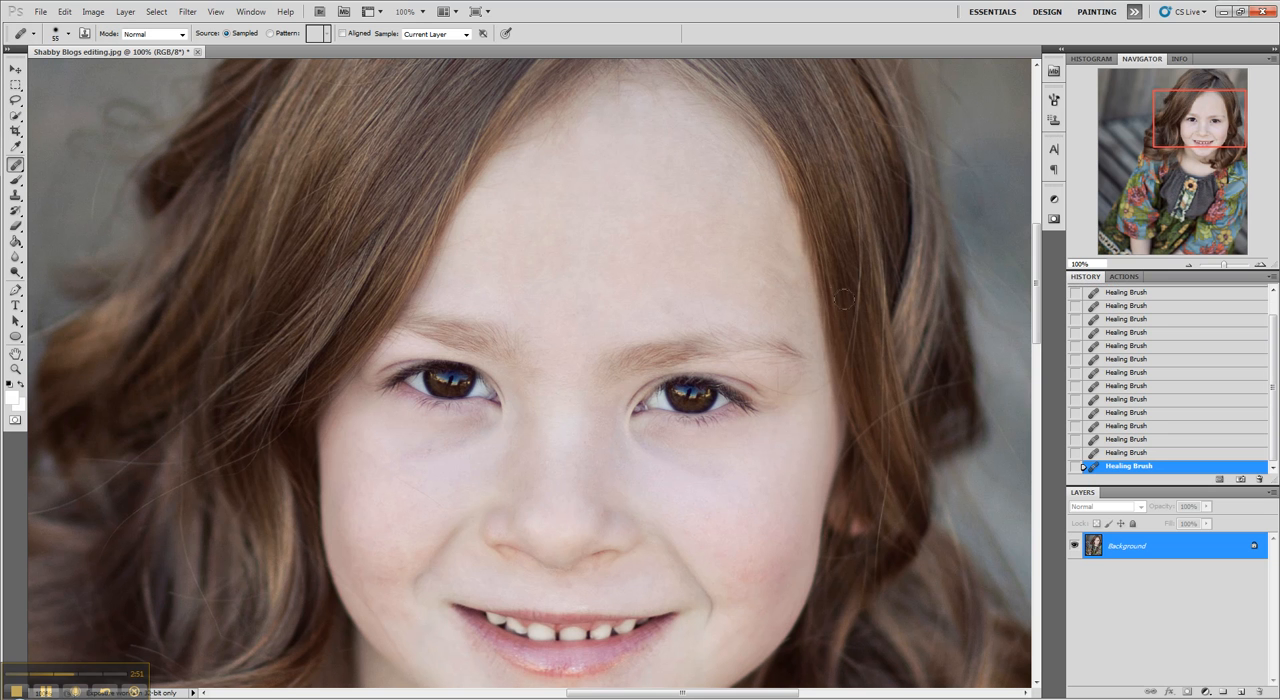
pyautogui.click(804, 258)
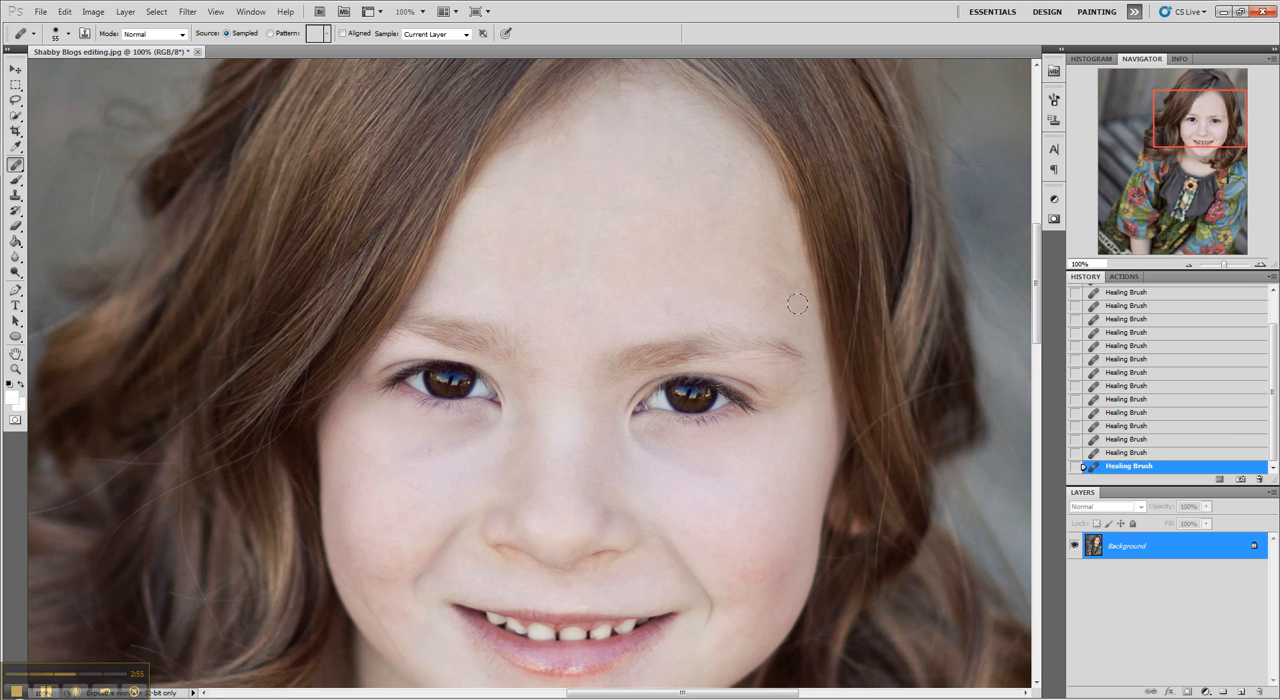
# Step: Reduce the Healing Brush to 34 px, smooth the right side of the forehead beside the hairline, and undo the last stroke
pyautogui.click(68, 34)
pyautogui.moveTo(41, 70); pyautogui.dragTo(37, 67)
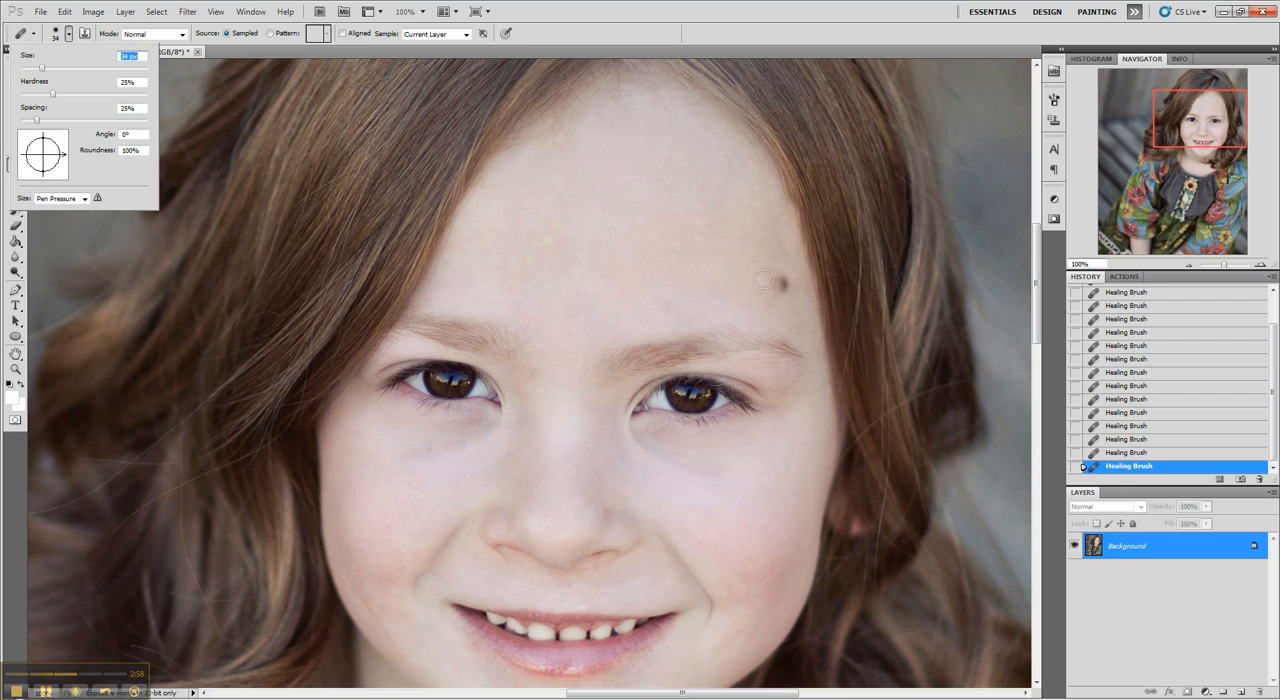
pyautogui.keyDown('alt'); pyautogui.click(729, 249); pyautogui.keyUp('alt')
pyautogui.moveTo(768, 240)
pyautogui.mouseDown()
pyautogui.moveTo(787, 283)
pyautogui.moveTo(762, 260)
pyautogui.moveTo(784, 283)
pyautogui.mouseUp()
pyautogui.keyDown('alt'); pyautogui.click(770, 265); pyautogui.keyUp('alt')
pyautogui.moveTo(777, 217)
pyautogui.mouseDown()
pyautogui.moveTo(785, 243)
pyautogui.moveTo(754, 251)
pyautogui.mouseUp()
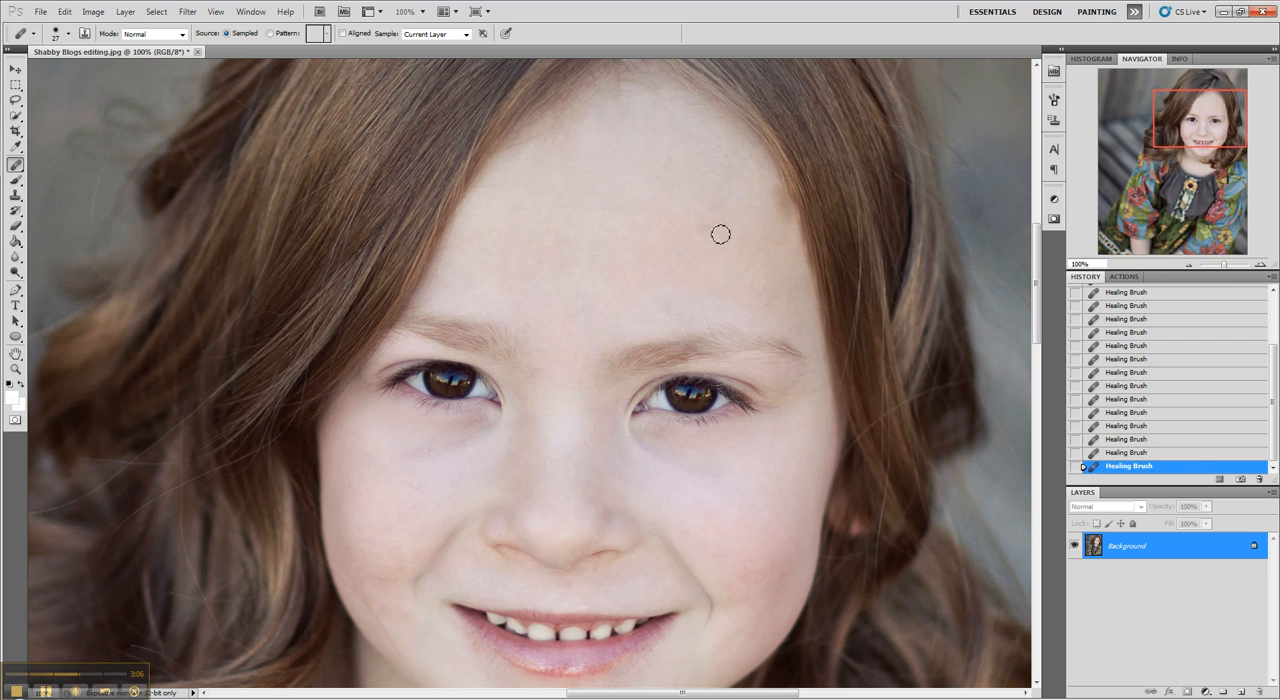
pyautogui.click(1151, 453)
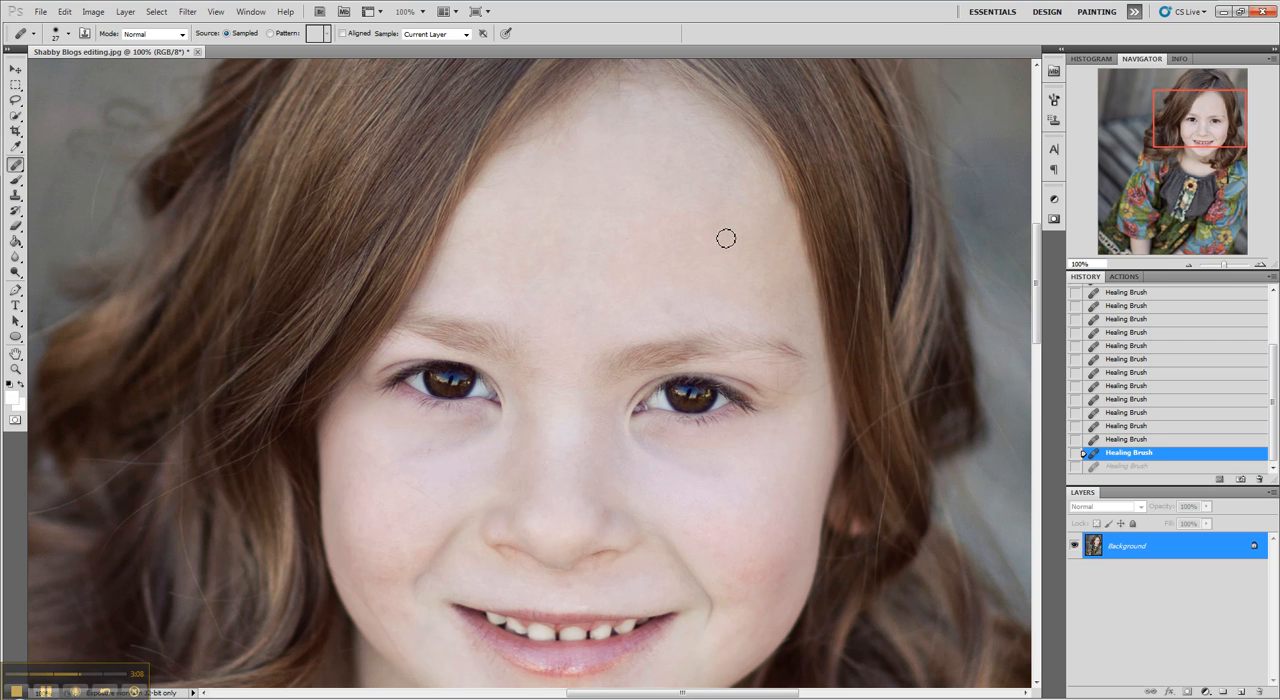
# Step: Heal the remaining stray hairs and uneven skin on the forehead, beside the right hairline and above the left eyebrow
pyautogui.scroll(-1, 648, 221)
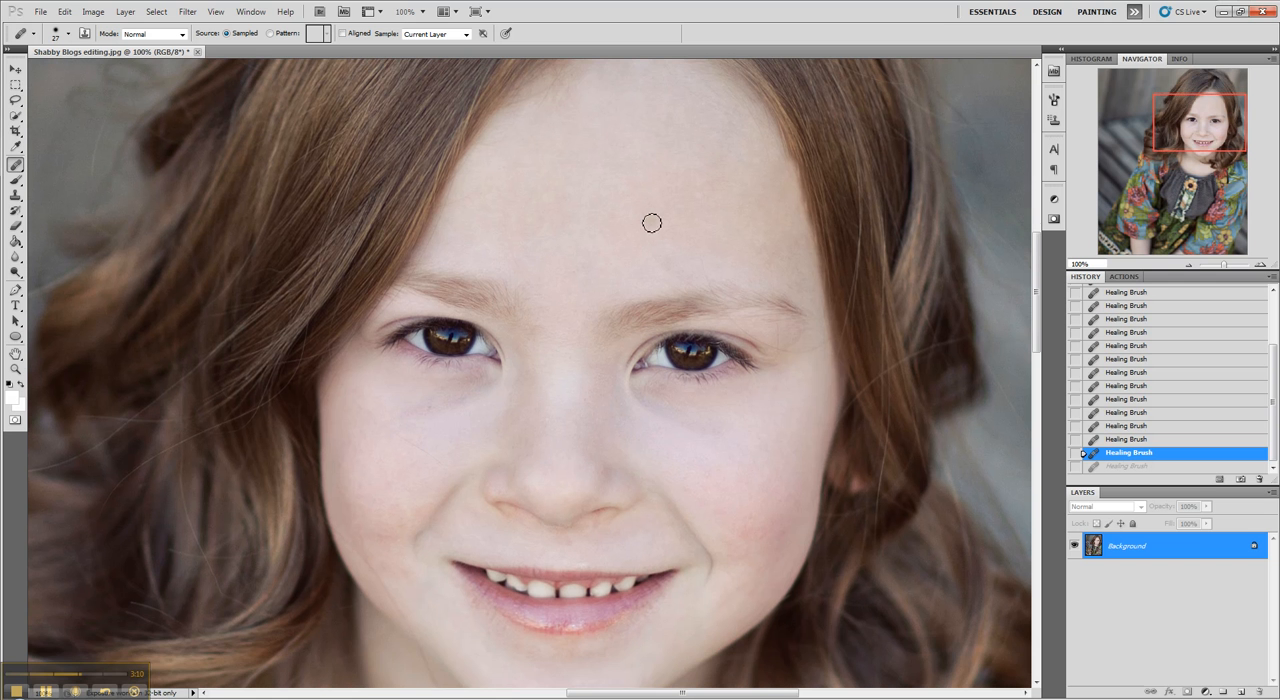
pyautogui.click(803, 175)
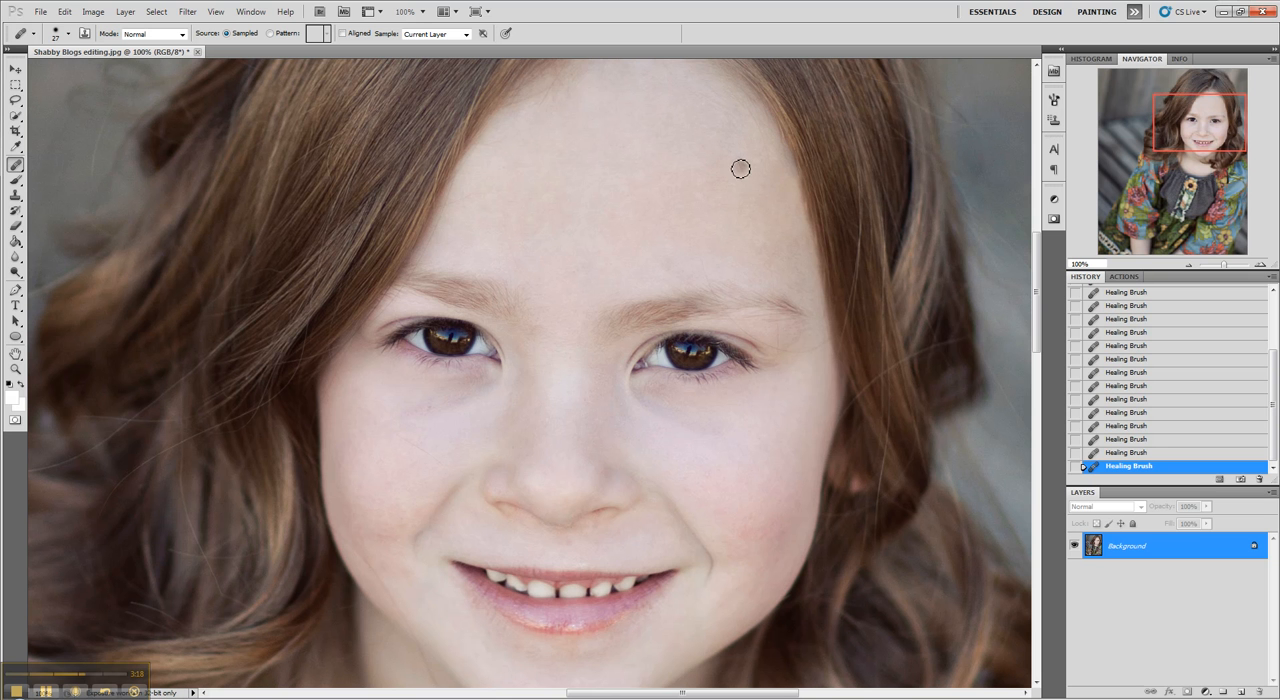
pyautogui.keyDown('alt'); pyautogui.click(744, 180); pyautogui.keyUp('alt')
pyautogui.click(759, 136)
pyautogui.scroll(3, 666, 200)
pyautogui.scroll(-1, 590, 296)
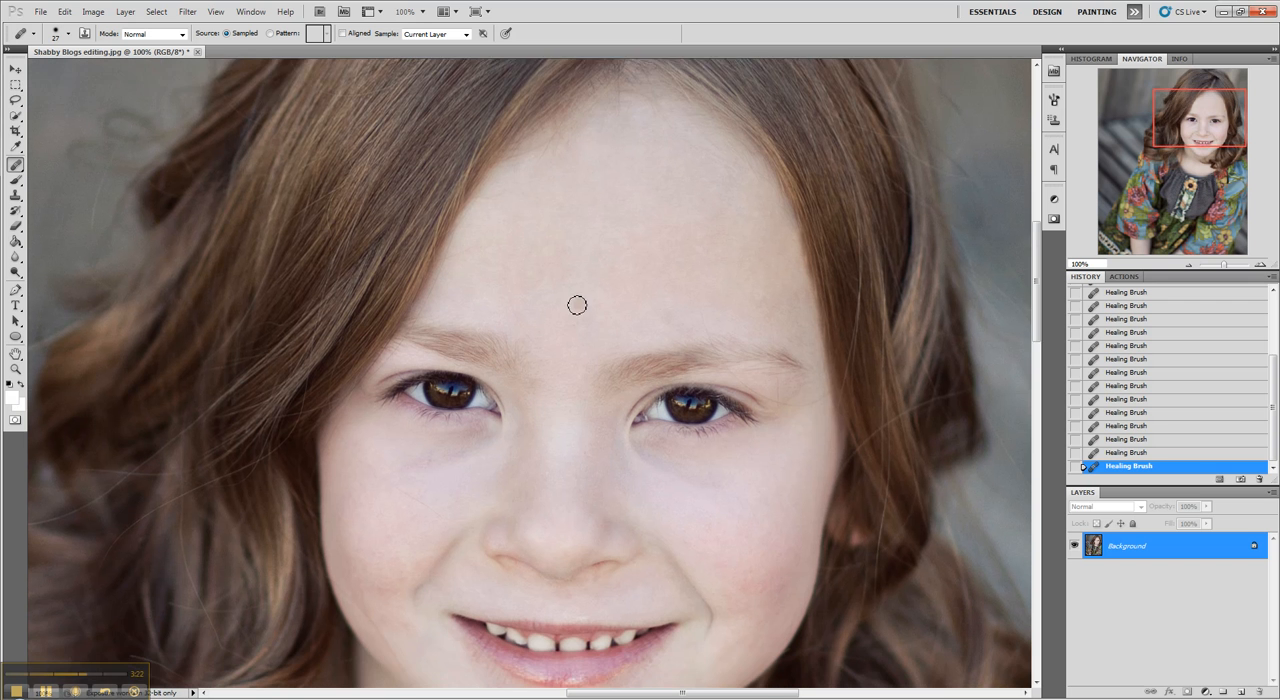
pyautogui.scroll(-1, 577, 304)
pyautogui.keyDown('alt'); pyautogui.click(543, 243); pyautogui.keyUp('alt')
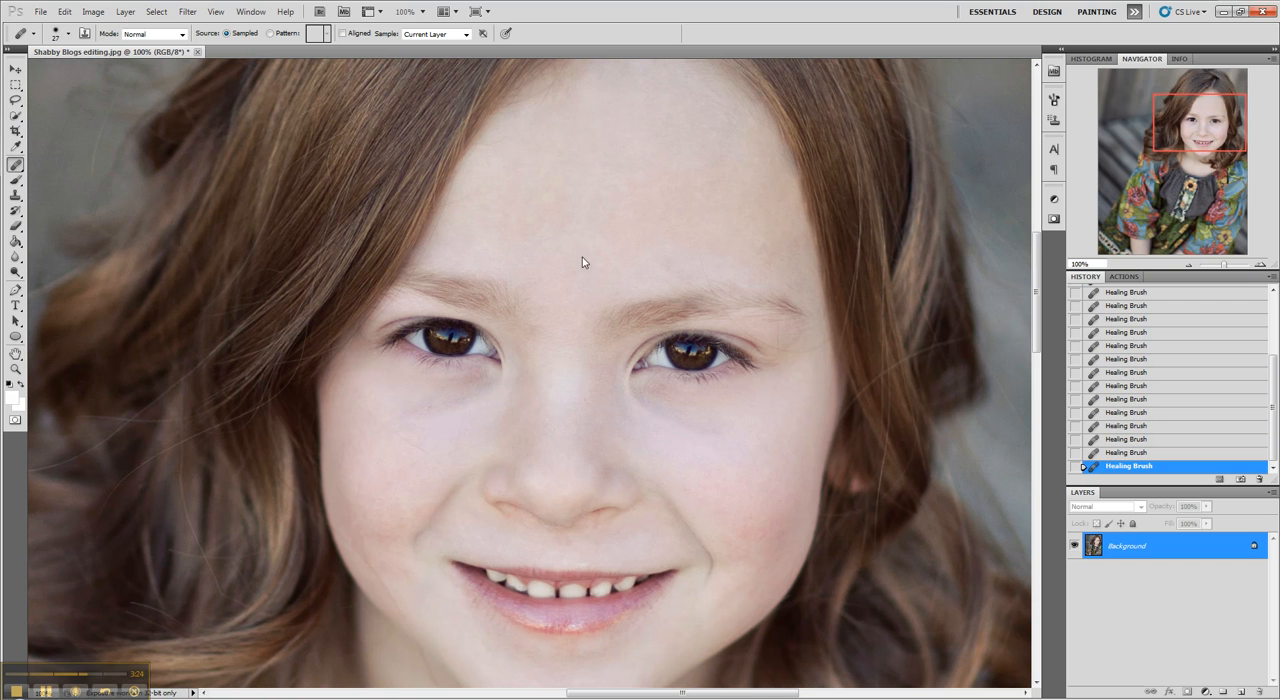
# Step: Heal the small blemishes on the right cheek and just below the left corner of the mouth
pyautogui.scroll(-2, 585, 249)
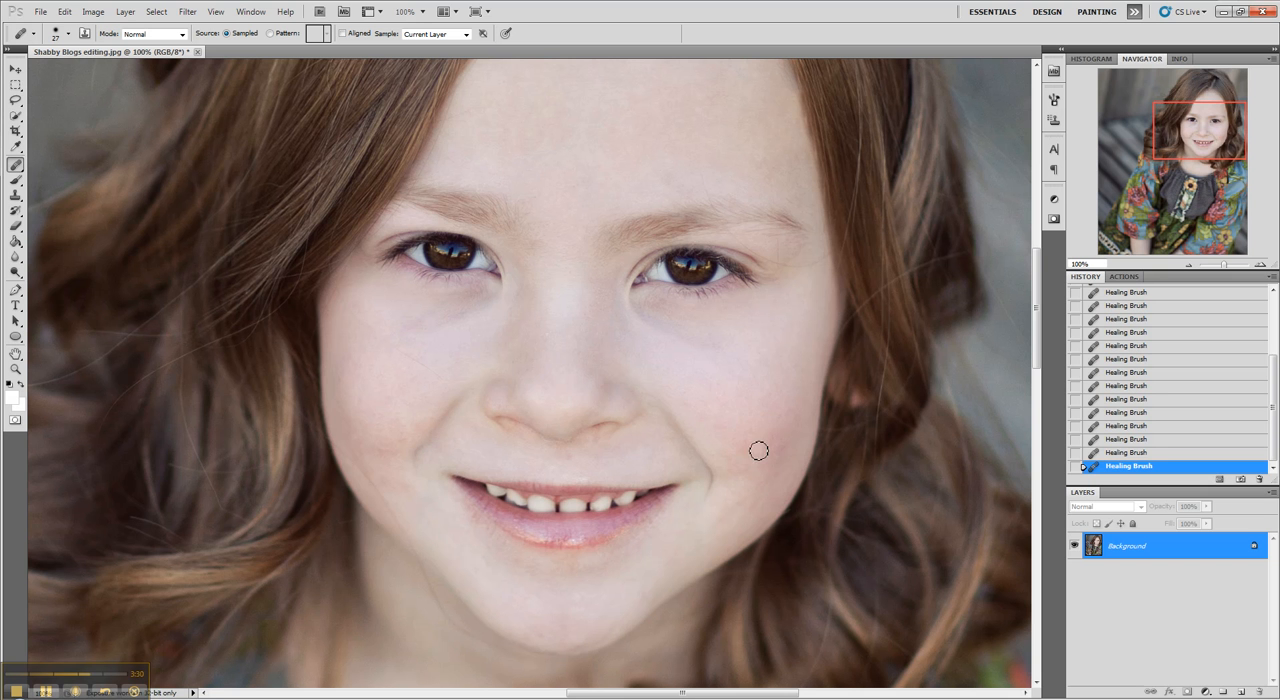
pyautogui.moveTo(722, 401); pyautogui.dragTo(722, 411)
pyautogui.keyDown('alt'); pyautogui.click(477, 526); pyautogui.keyUp('alt')
pyautogui.scroll(1, 517, 447)
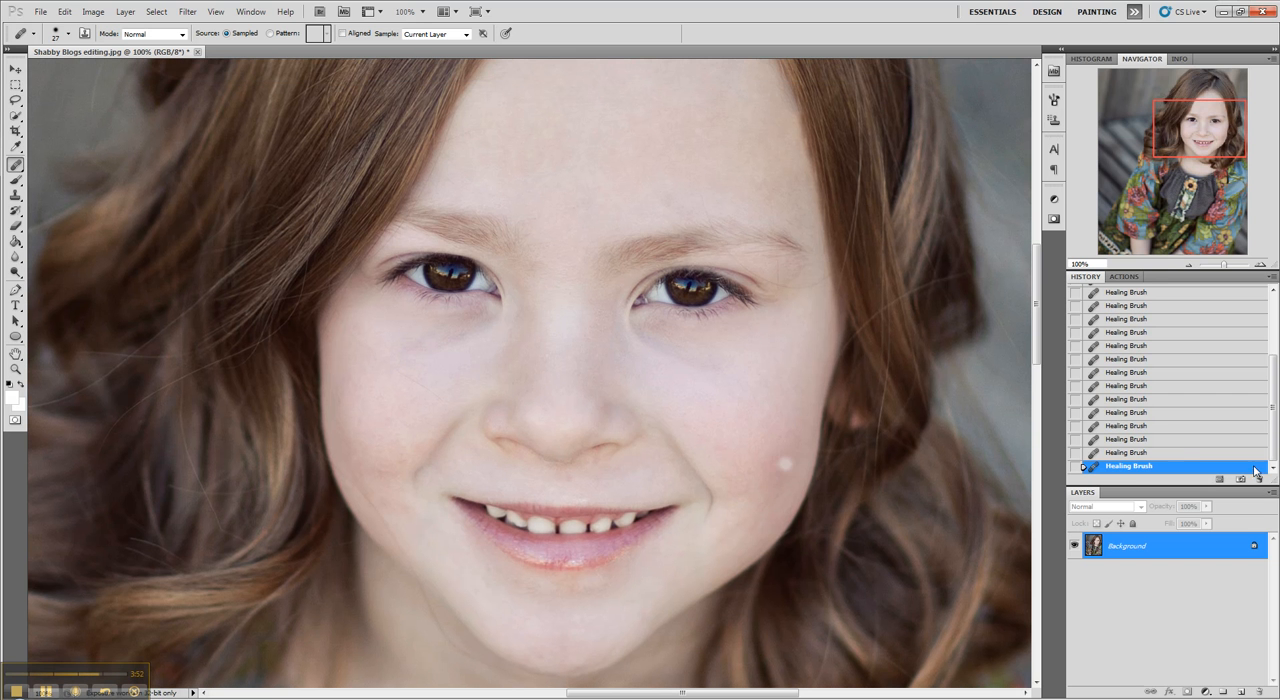
# Step: Compare the retouch with the original by showing the opening snapshot of the photo and returning to the latest Healing Brush state
pyautogui.scroll(3, 1261, 430)
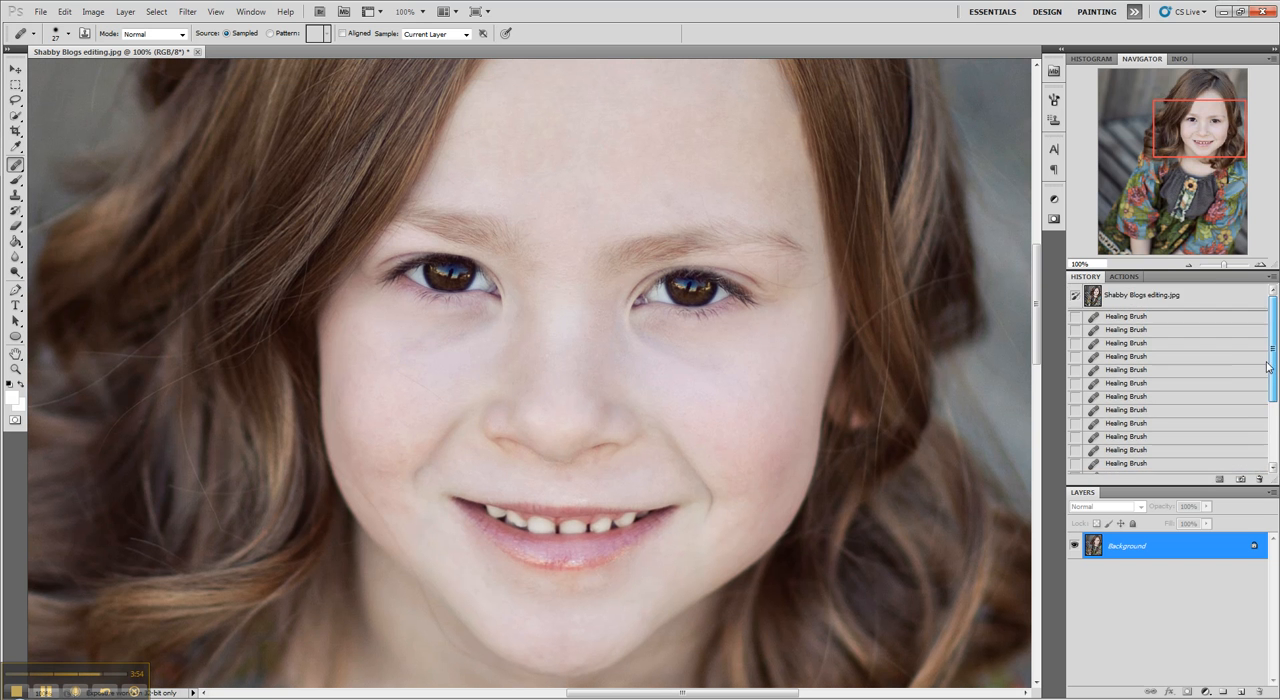
pyautogui.moveTo(1204, 118); pyautogui.dragTo(1204, 101)
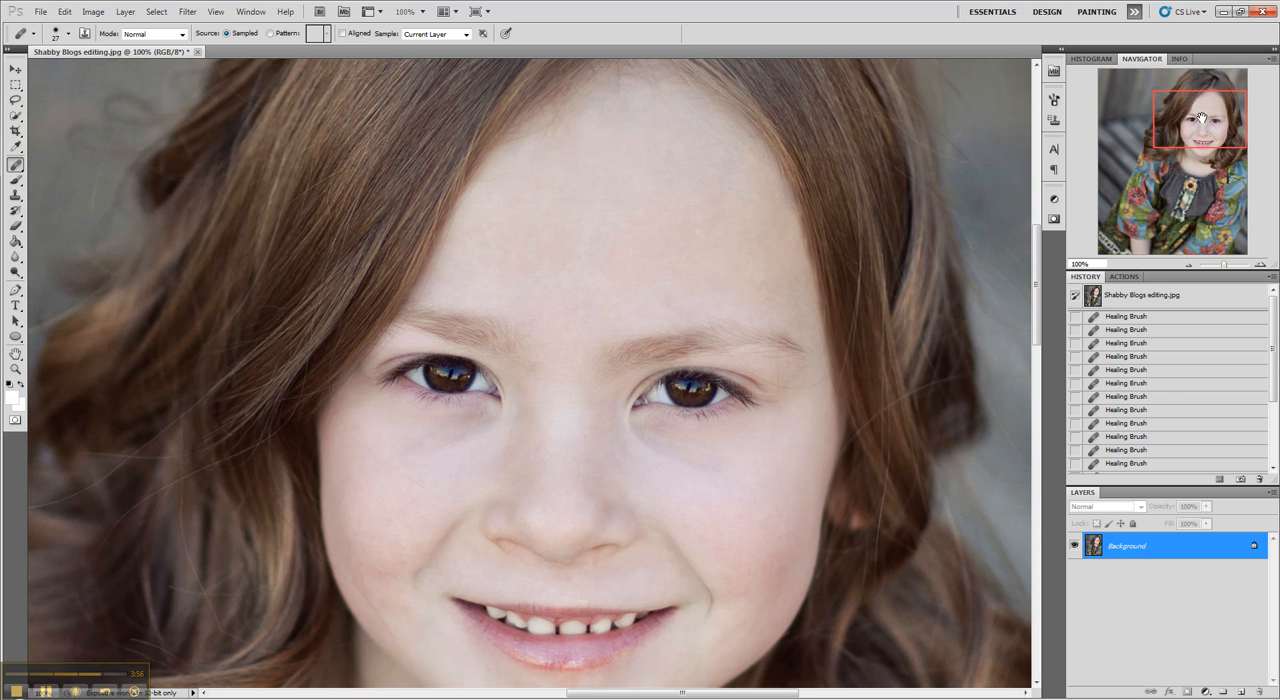
pyautogui.click(1124, 296)
pyautogui.scroll(-3, 1185, 390)
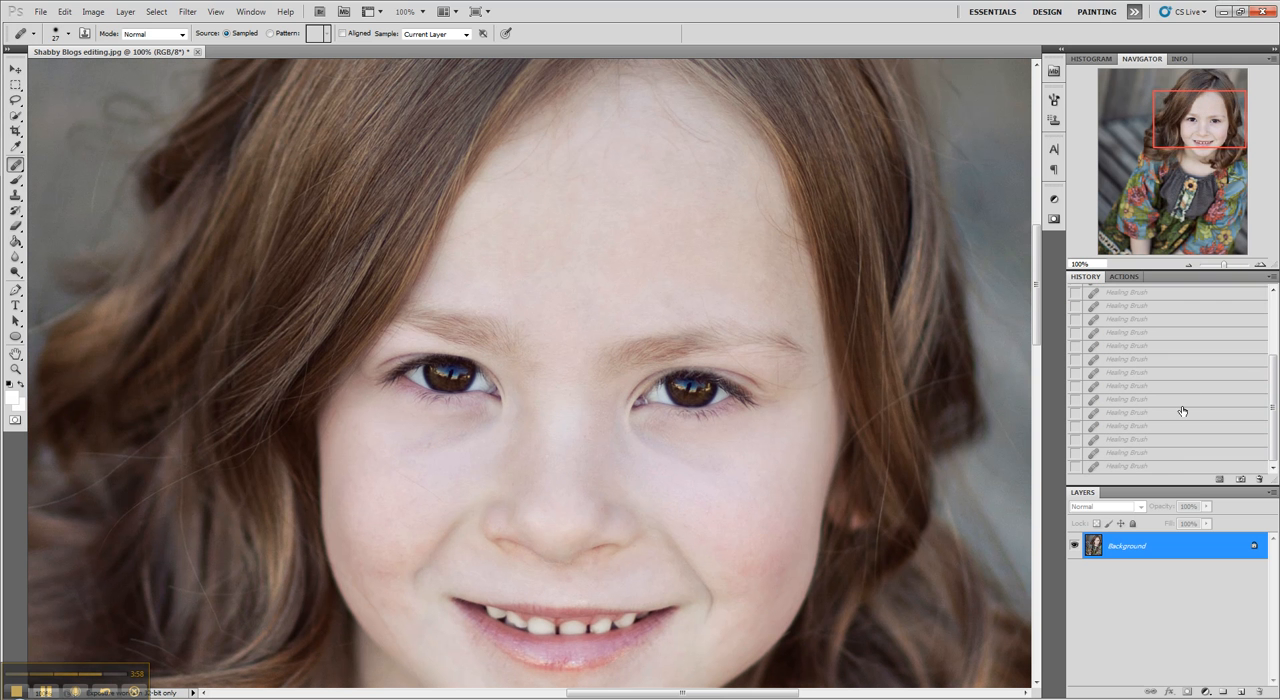
pyautogui.click(1161, 466)
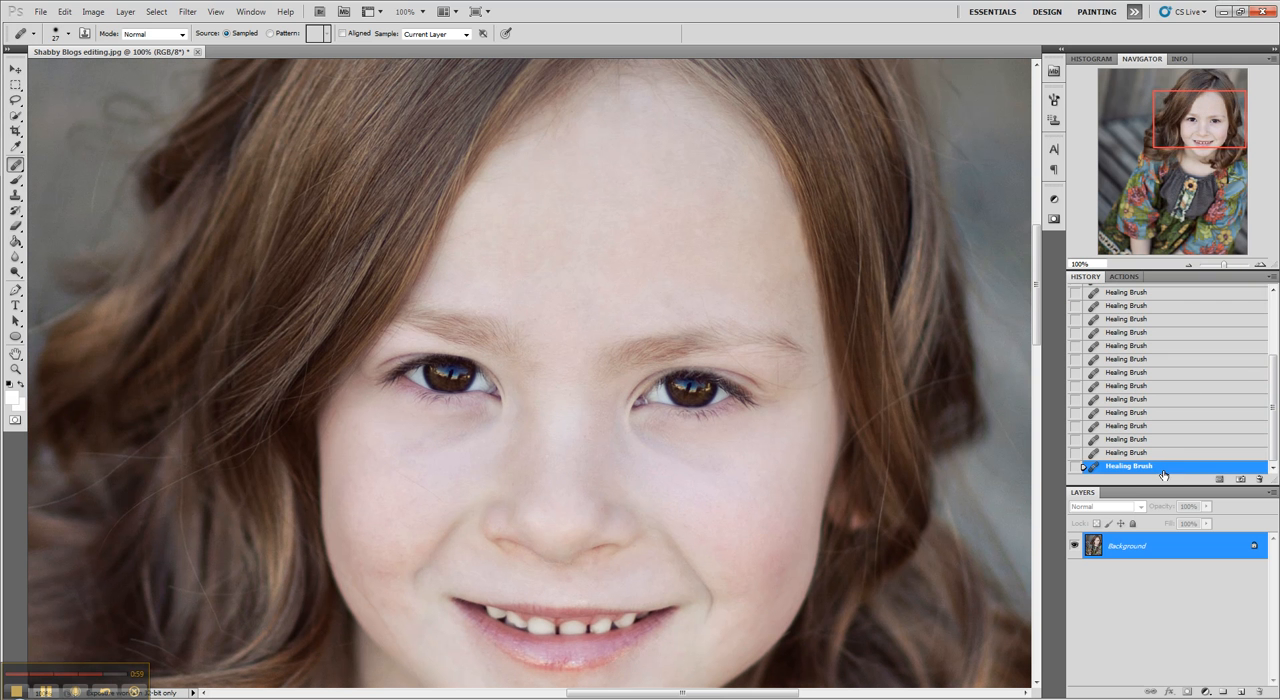